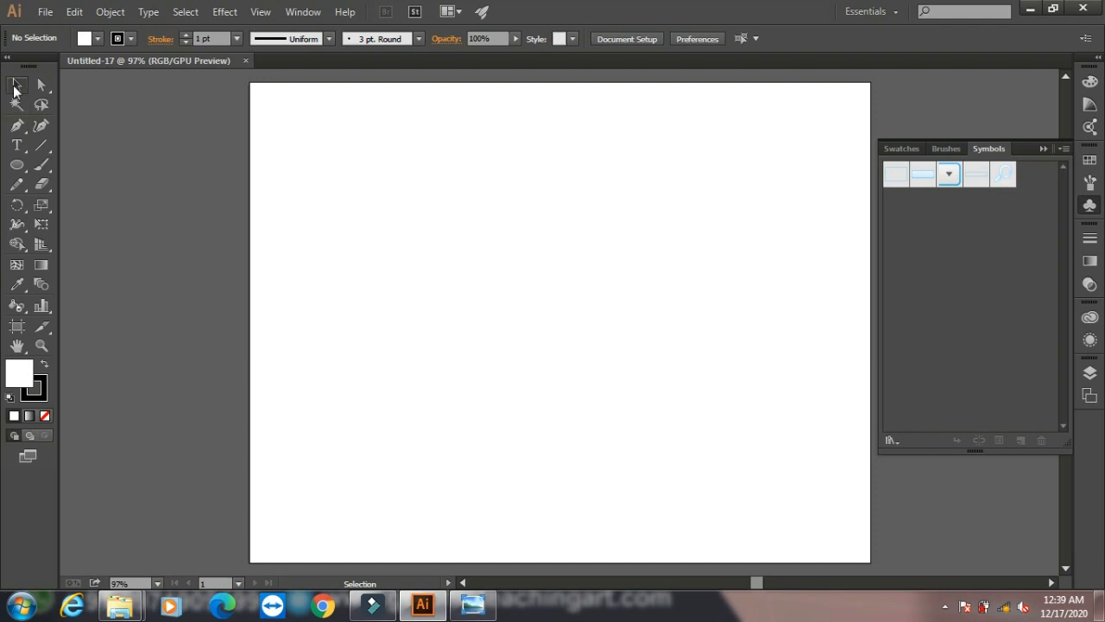
- Draw a rectangle about 272 by 243 px in the artboard's upper-left area and fill it with orange
left_click(16, 165)
left_click(62, 166)
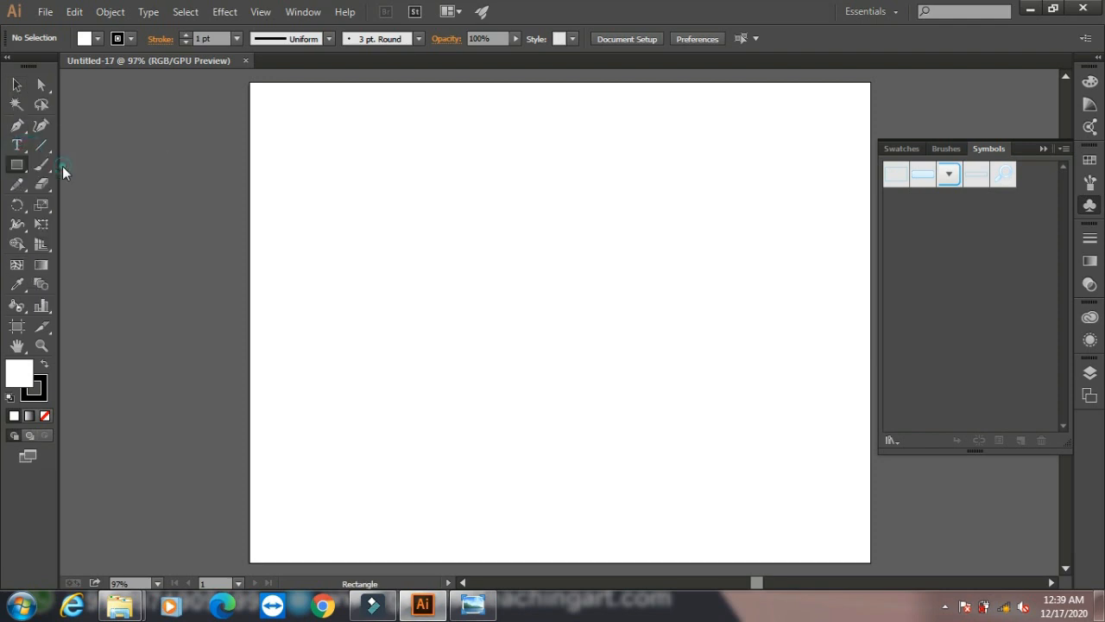
left_click_drag(297, 133, 510, 322)
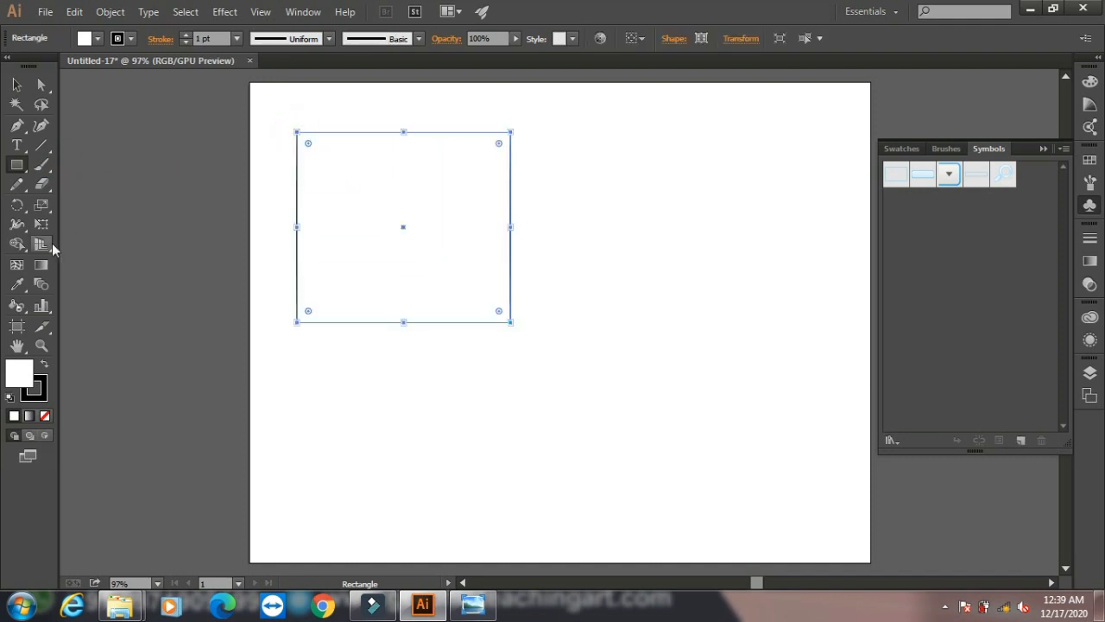
double_click(19, 374)
left_click(502, 217)
left_click(714, 203)
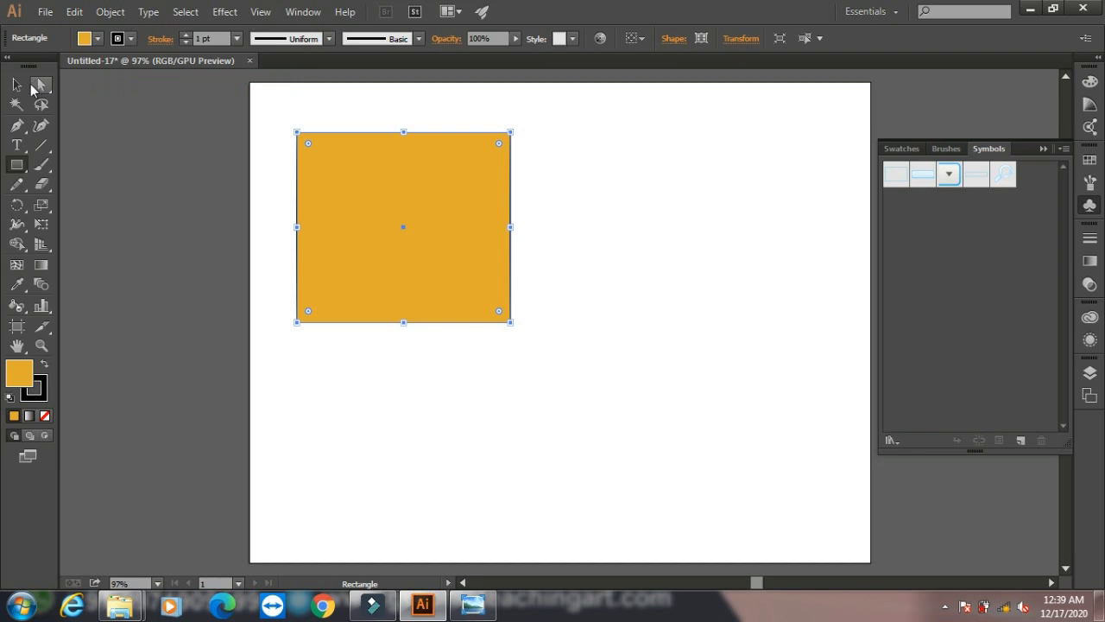
- Move the orange rectangle slightly down and to the right on the artboard
left_click(16, 83)
left_click_drag(378, 178, 475, 120)
left_click_drag(386, 158, 333, 198)
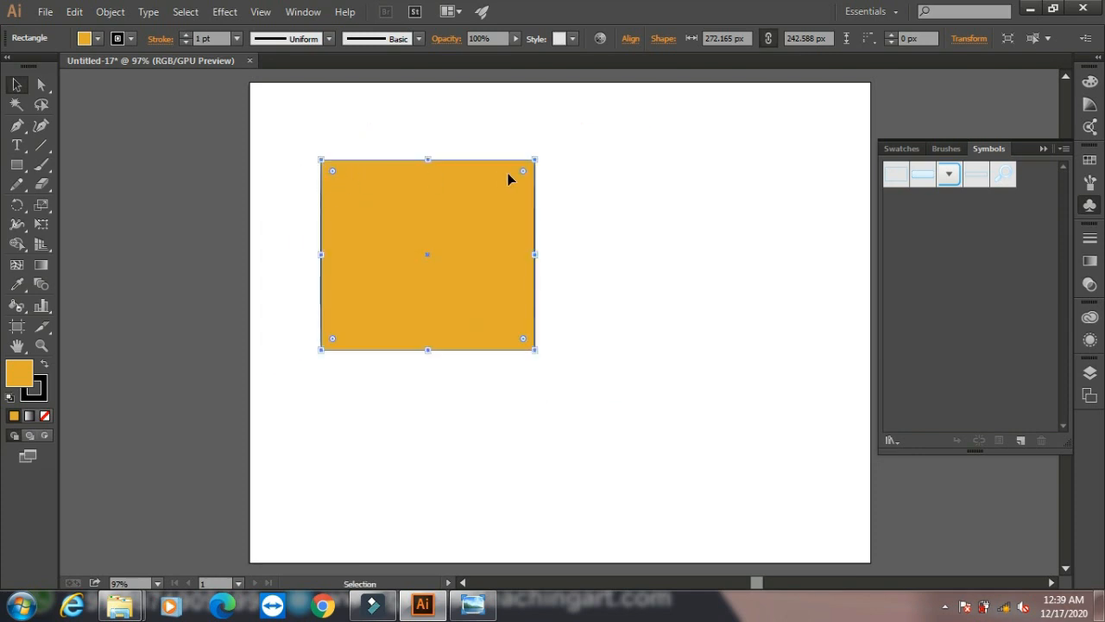
- Round all four corners of the rectangle together and make them square again
left_click_drag(336, 170, 382, 234)
left_click_drag(335, 176, 316, 148)
- Round only the rectangle's upper-left corner to a radius of about 44.85 px using the Direct Selection Tool
left_click(41, 83)
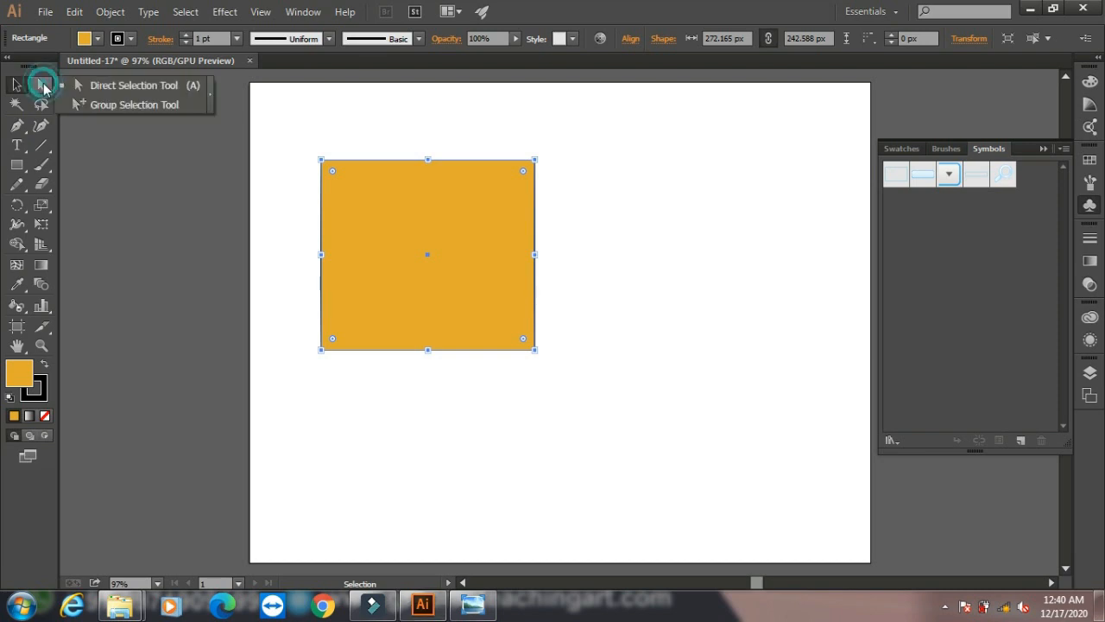
left_click(150, 88)
left_click_drag(273, 133, 387, 221)
left_click_drag(332, 173, 364, 207)
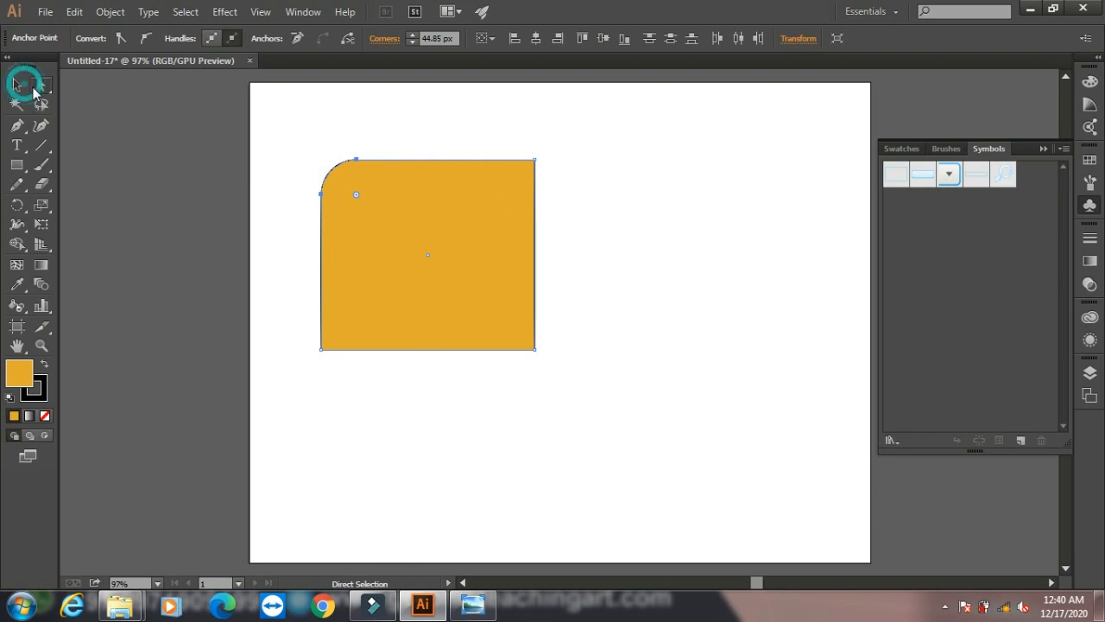
left_click(17, 86)
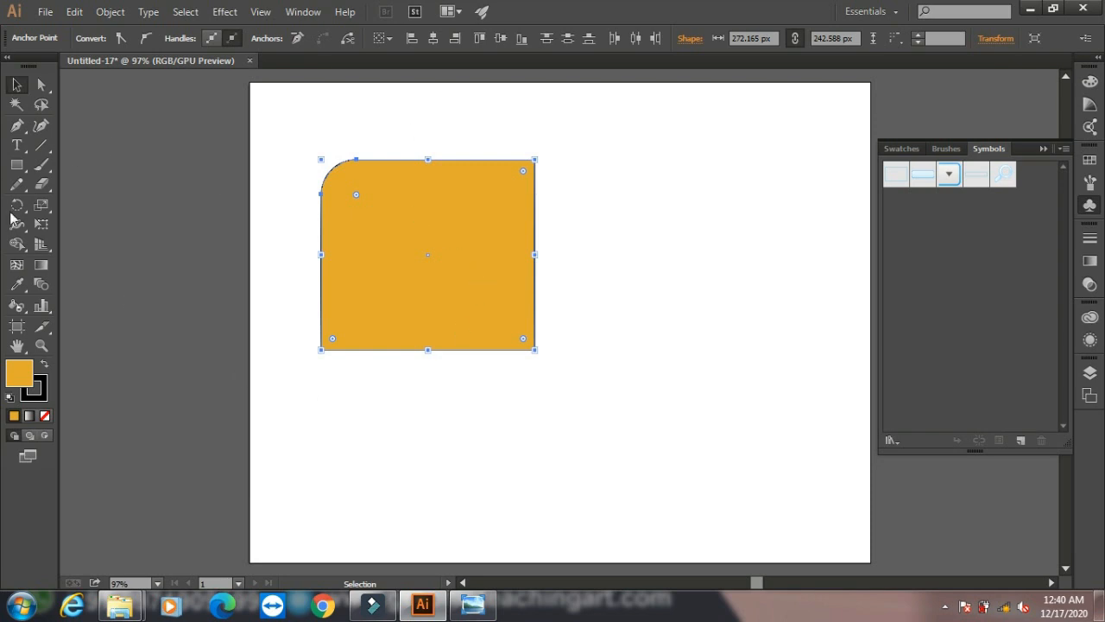
- With Direct Selection, round the shape's upper corners further and pull the upper-right anchor outward and down
left_click(42, 86)
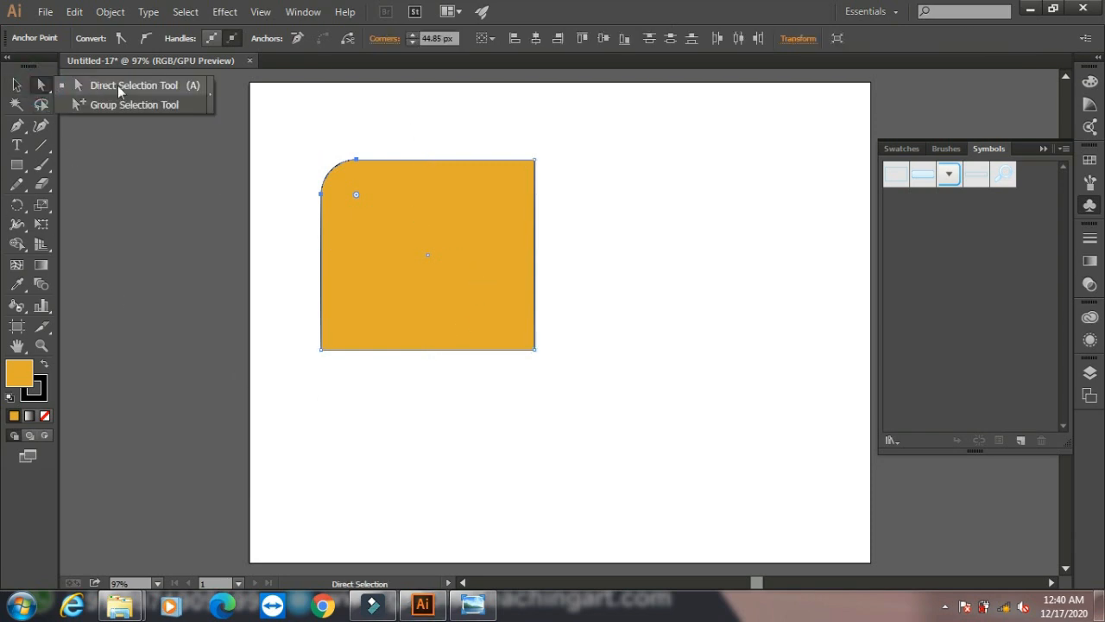
left_click_drag(284, 116, 581, 259)
left_click_drag(525, 176, 598, 214)
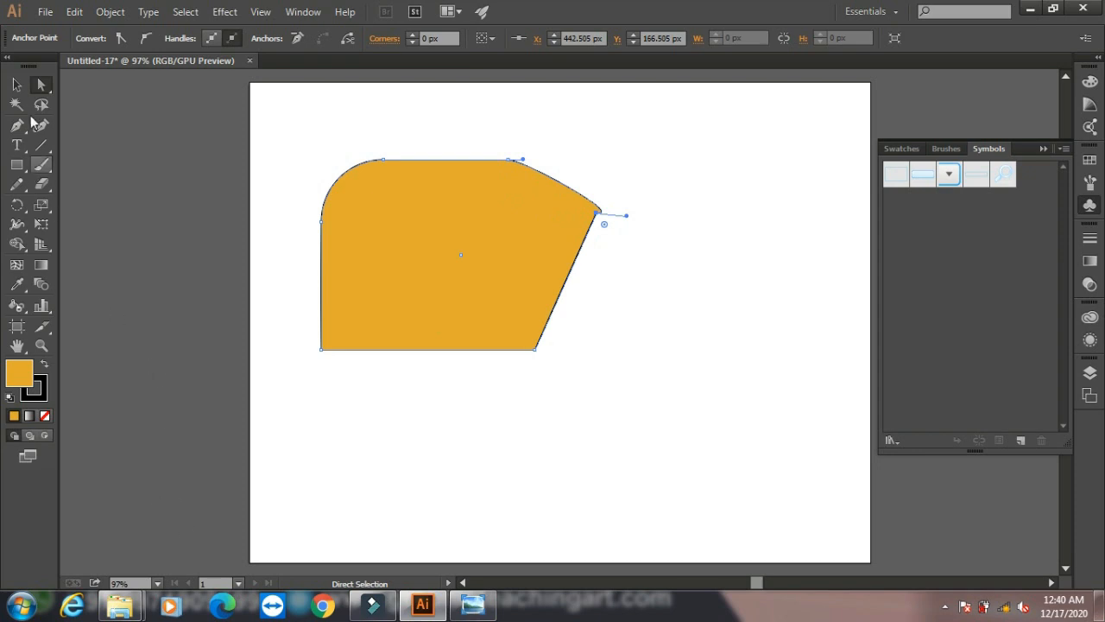
- Move the whole orange shape lower on the artboard using the Group Selection Tool
right_click(41, 90)
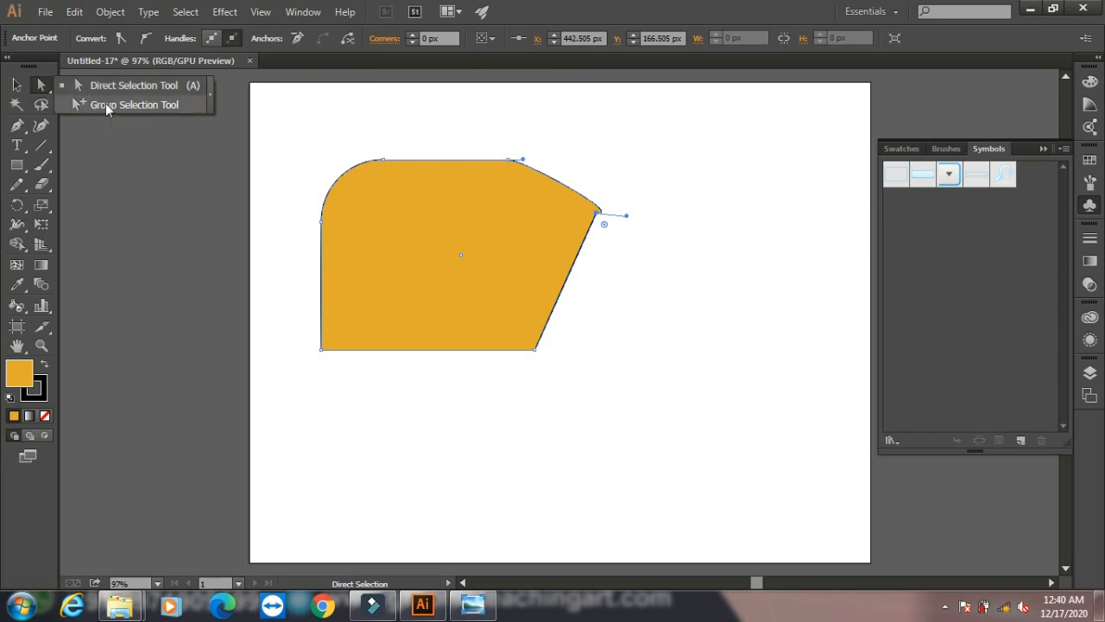
left_click(105, 105)
left_click_drag(445, 227, 436, 175)
left_click_drag(352, 190, 373, 315)
- Reshape the path with Direct Selection by moving its top edge points up and to the left
left_click(41, 84)
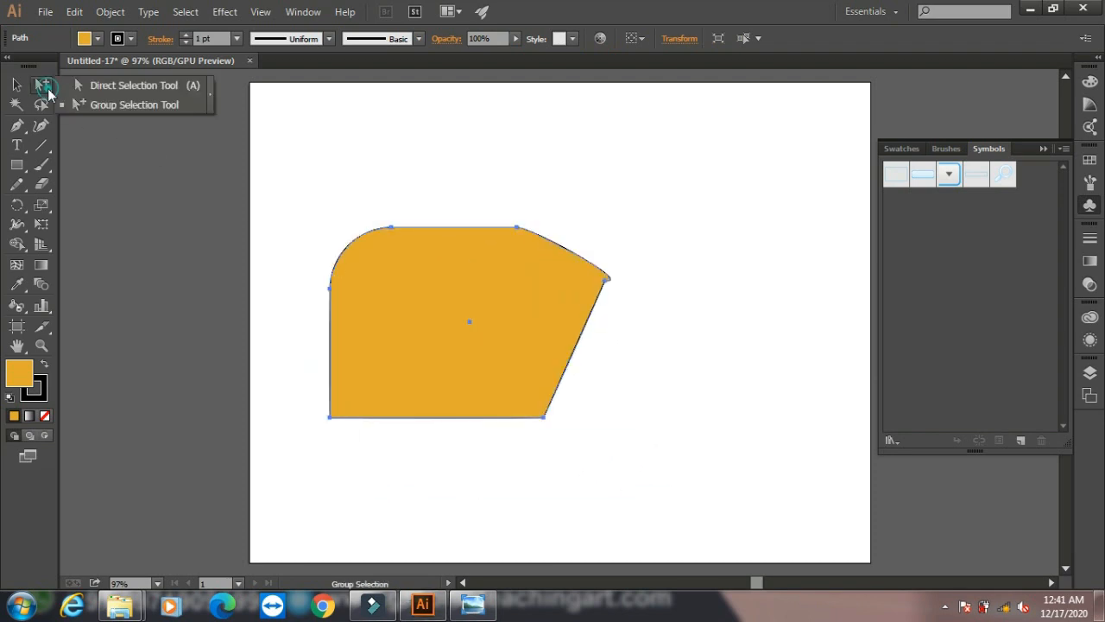
left_click(133, 86)
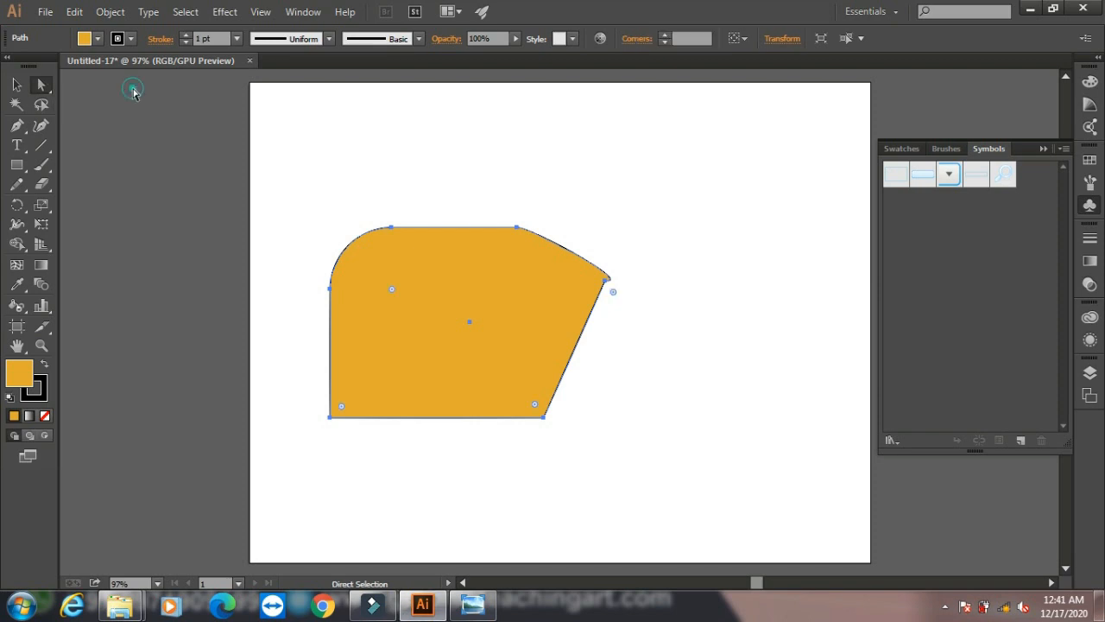
left_click_drag(298, 189, 405, 175)
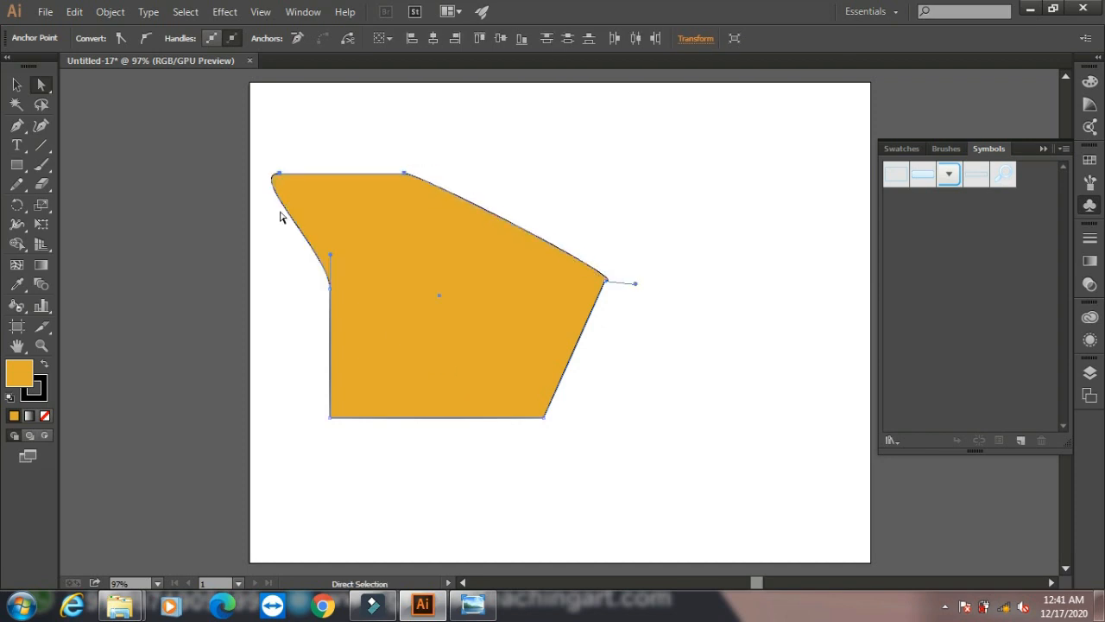
- Move the whole reshaped path up and to the right with the Group Selection Tool, and switch to the Selection Tool
left_click_drag(41, 85, 126, 91)
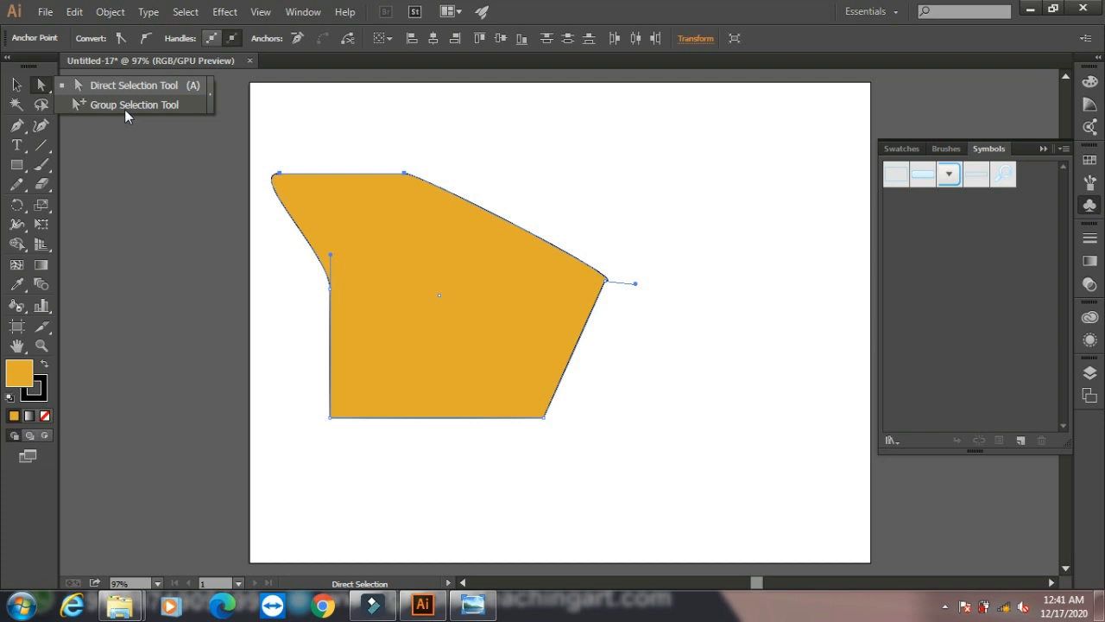
left_click(125, 109)
left_click_drag(402, 226, 437, 192)
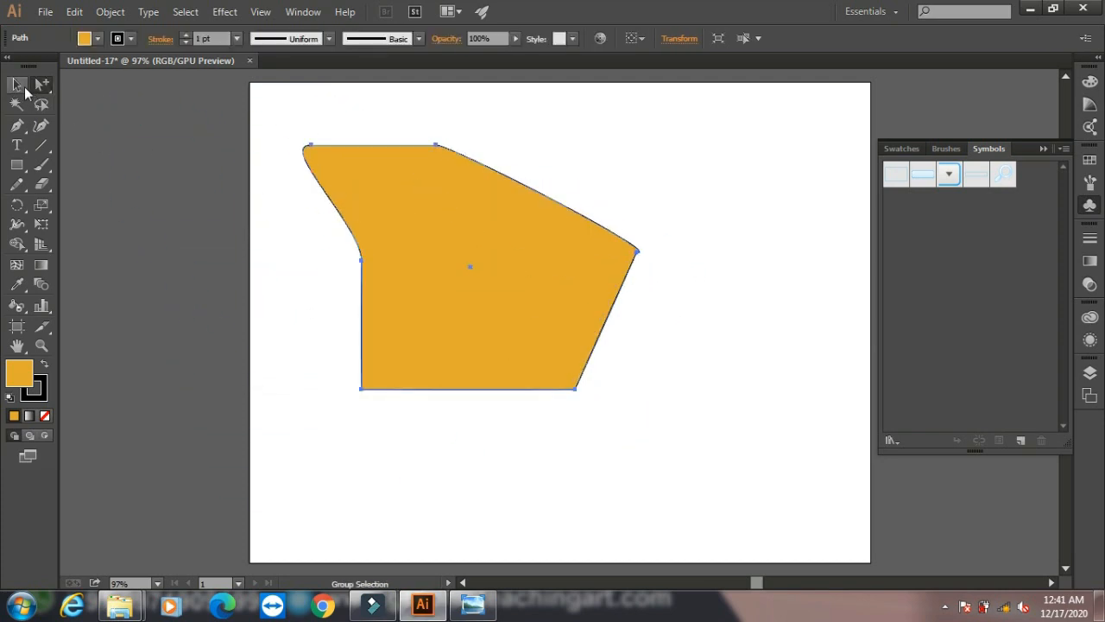
left_click(25, 88)
left_click(17, 84)
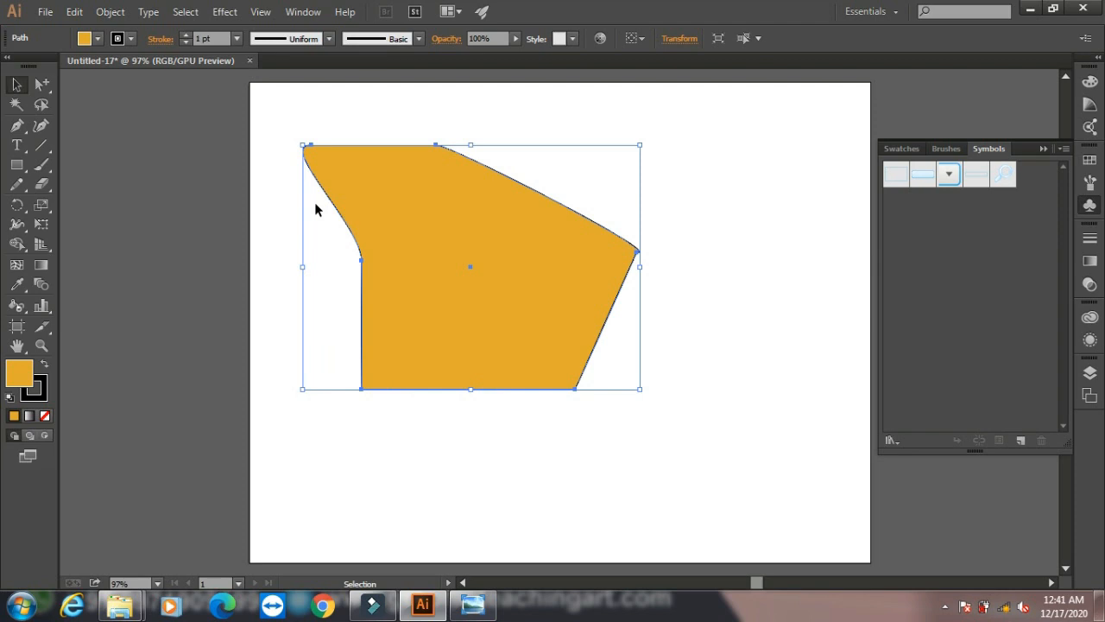
- Reposition the whole shape with the Group Selection Tool until its upper-left tip overhangs the artboard's left edge
left_click_drag(42, 84, 109, 105)
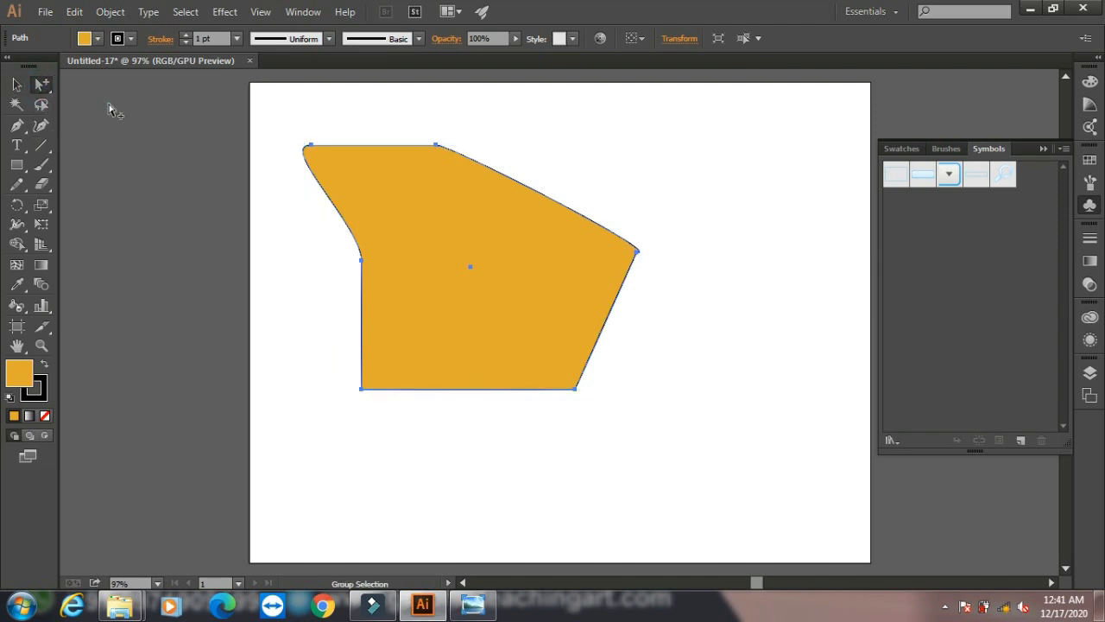
left_click_drag(387, 180, 399, 194)
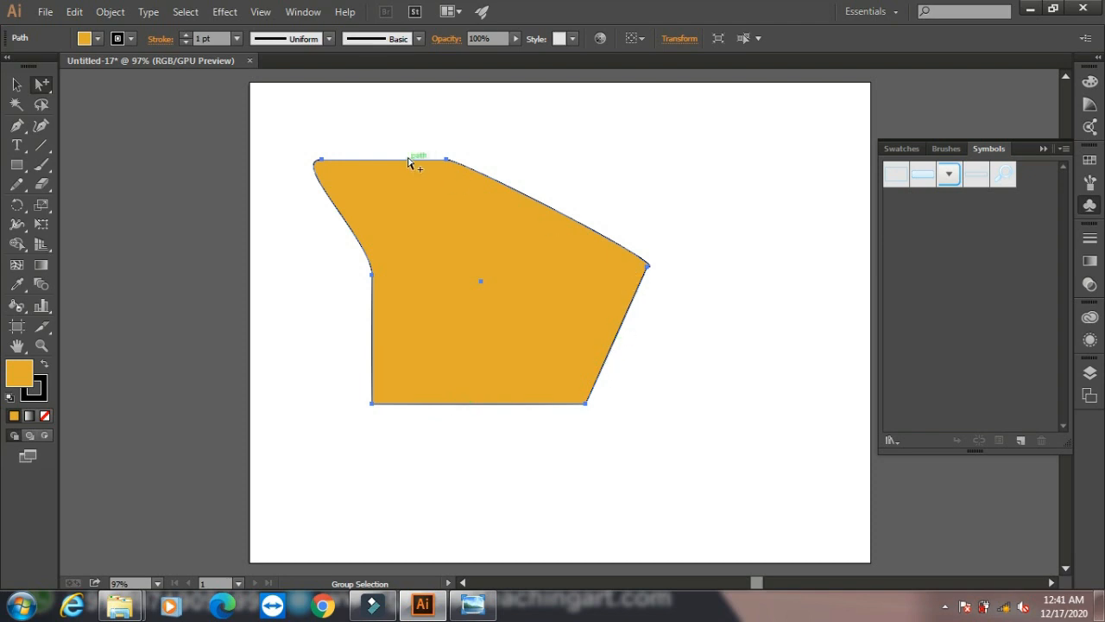
left_click_drag(451, 188, 419, 204)
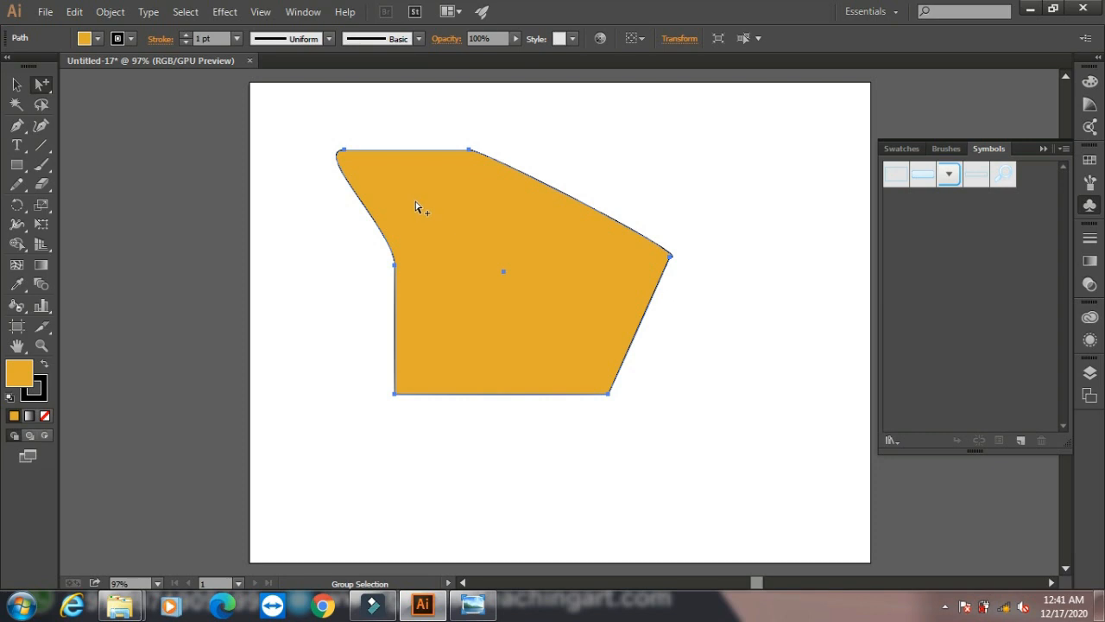
left_click_drag(38, 86, 125, 113)
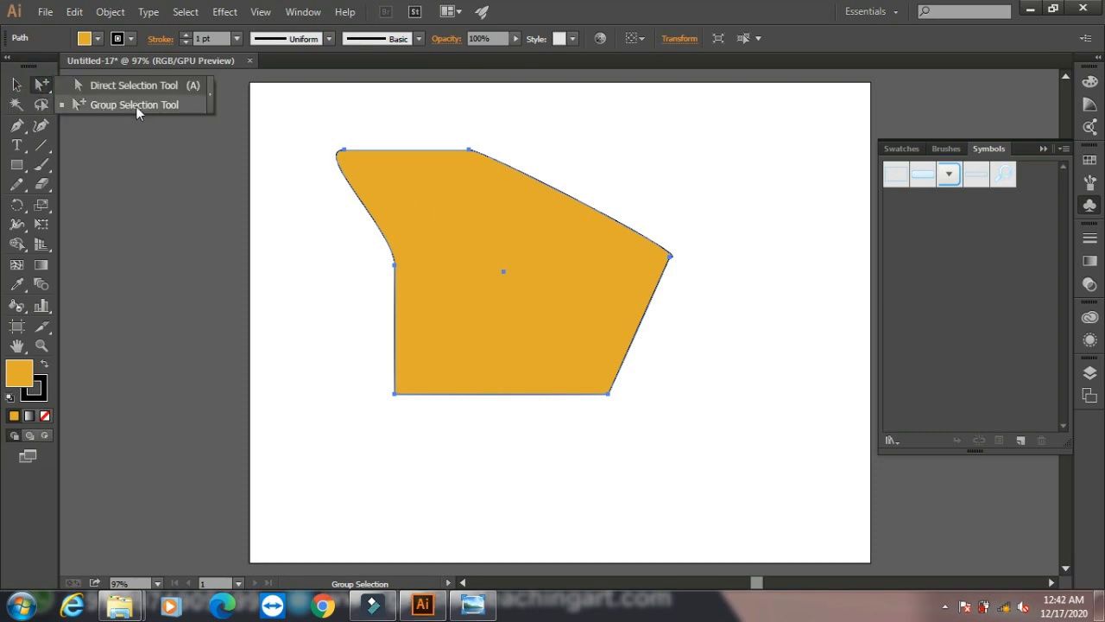
left_click_drag(162, 106, 164, 108)
left_click_drag(483, 213, 388, 218)
- Draw nine small orange rectangles of varying sizes scattered across the right and lower parts of the artboard
left_click(16, 164)
left_click_drag(558, 151, 652, 191)
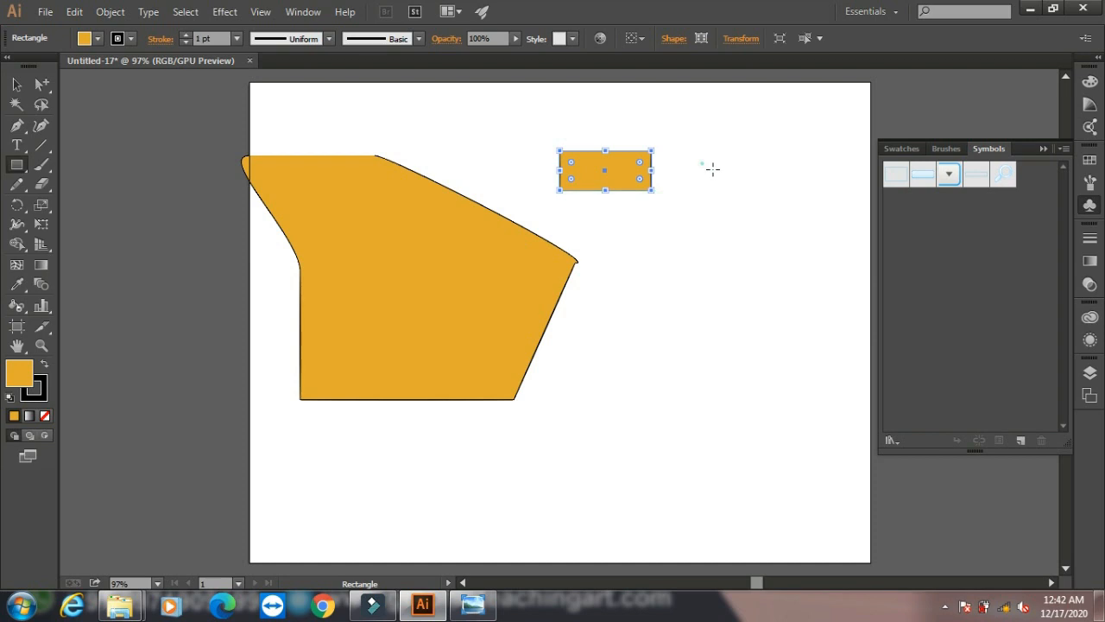
left_click_drag(703, 163, 768, 222)
mouse_move(674, 309)
left_mouse_down()
mouse_move(744, 352)
mouse_move(818, 361)
left_mouse_up()
mouse_move(564, 399)
left_mouse_down()
mouse_move(616, 438)
mouse_move(749, 471)
left_mouse_up()
left_click_drag(816, 438, 852, 477)
left_click_drag(424, 495, 471, 524)
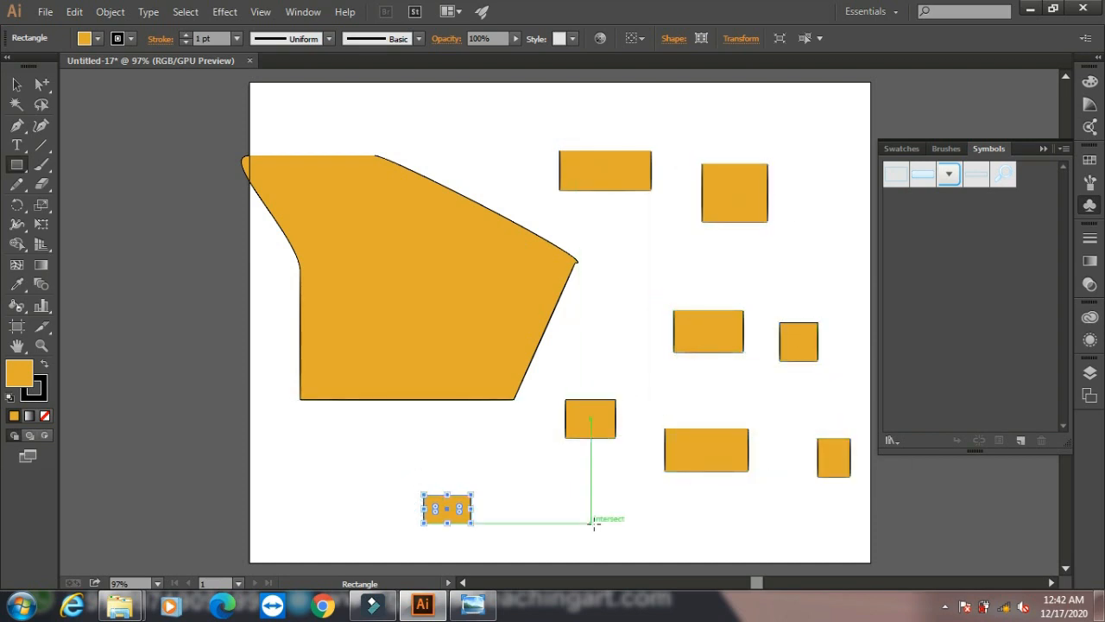
left_click_drag(592, 523, 647, 547)
- Select the two uppermost small rectangles and set their fill colour to blue 3275E0
left_click(16, 84)
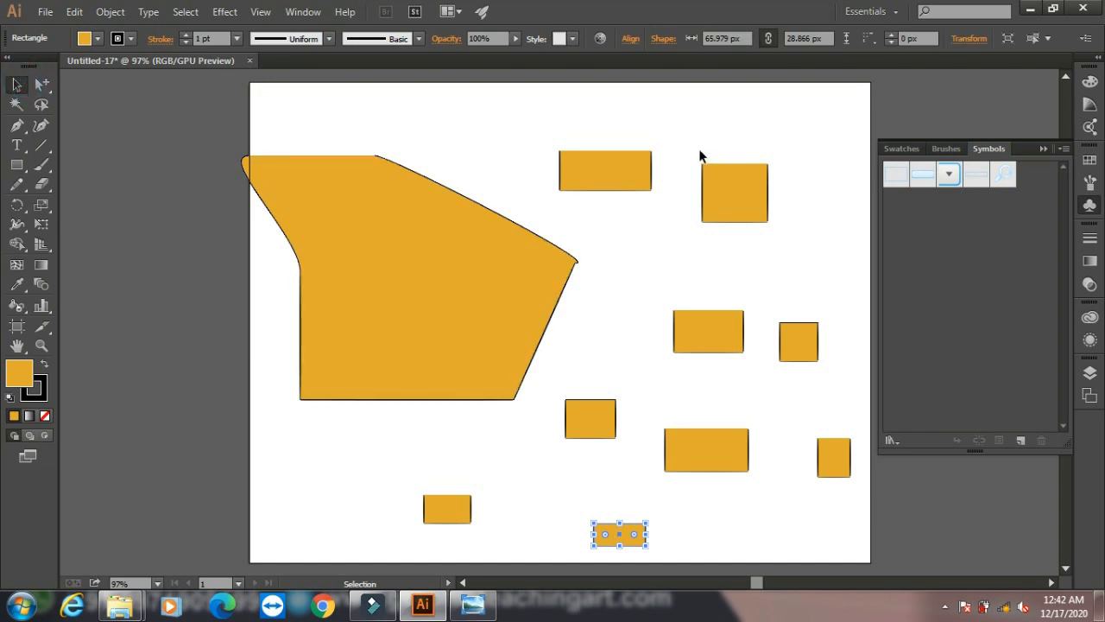
left_click_drag(584, 126, 773, 247)
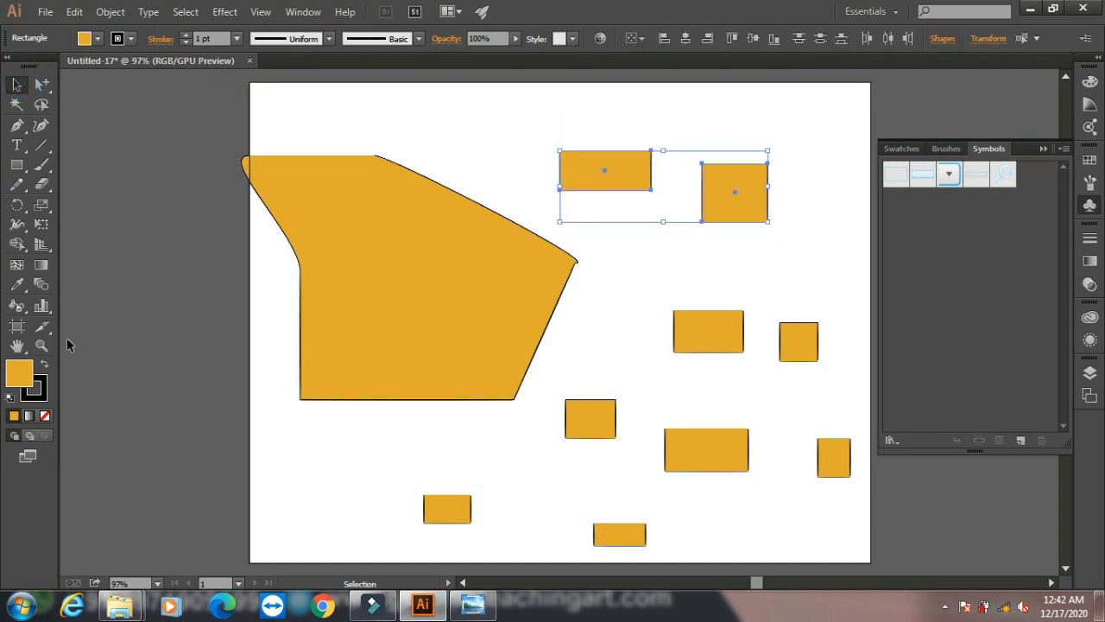
double_click(22, 381)
left_click(572, 274)
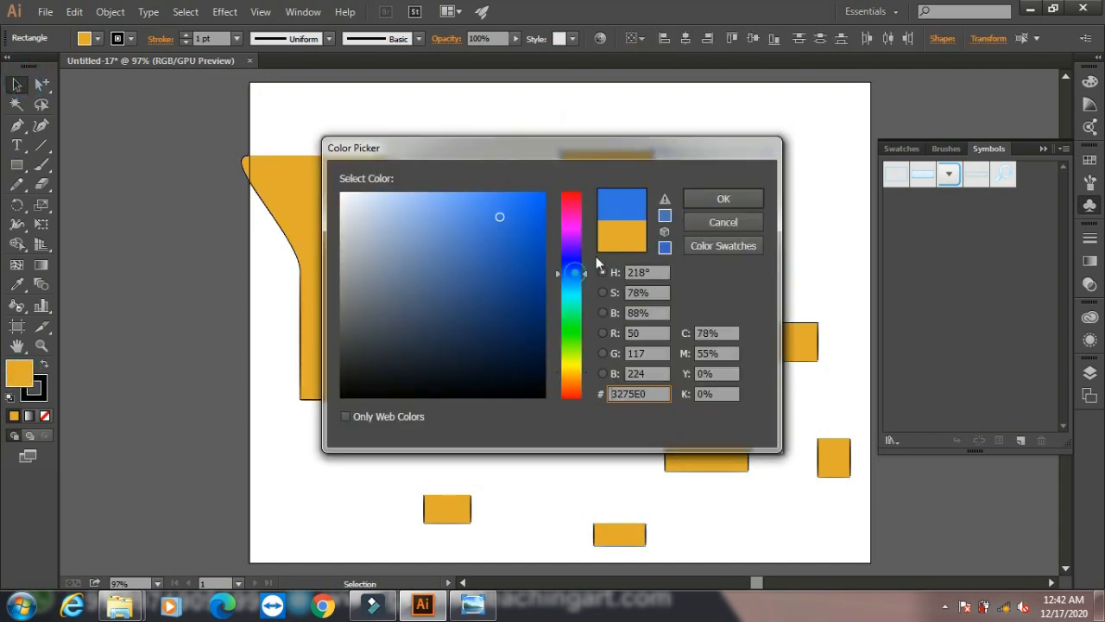
left_click(722, 199)
- Use the Magic Wand to select all orange shapes, then the blue rectangles, and finally all orange shapes again
left_click(18, 104)
left_click(361, 222)
left_click(362, 210)
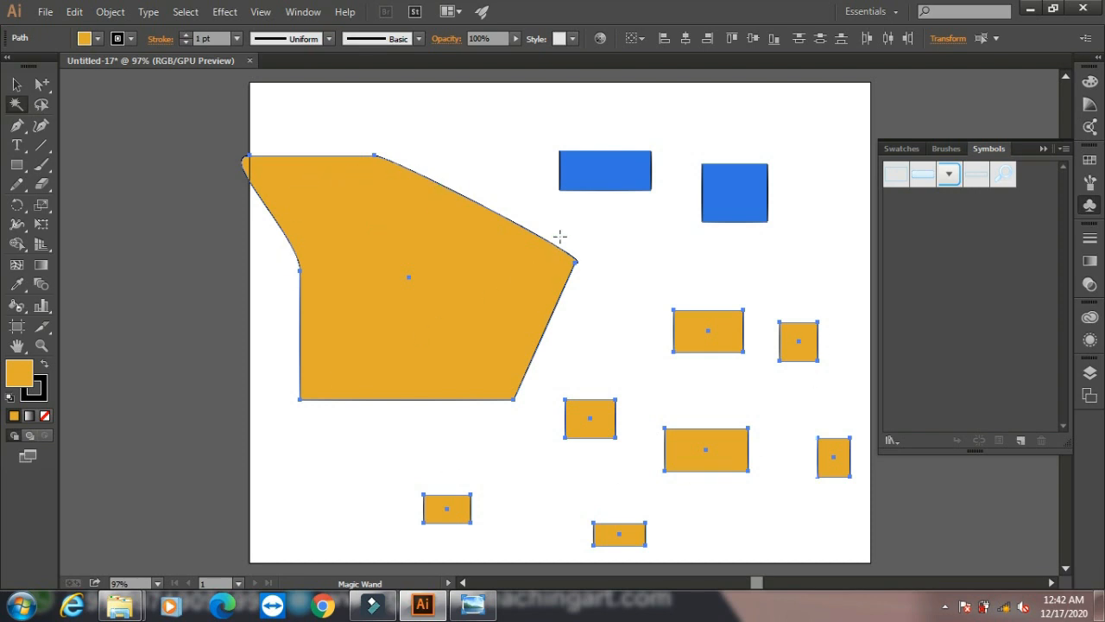
left_click(633, 175)
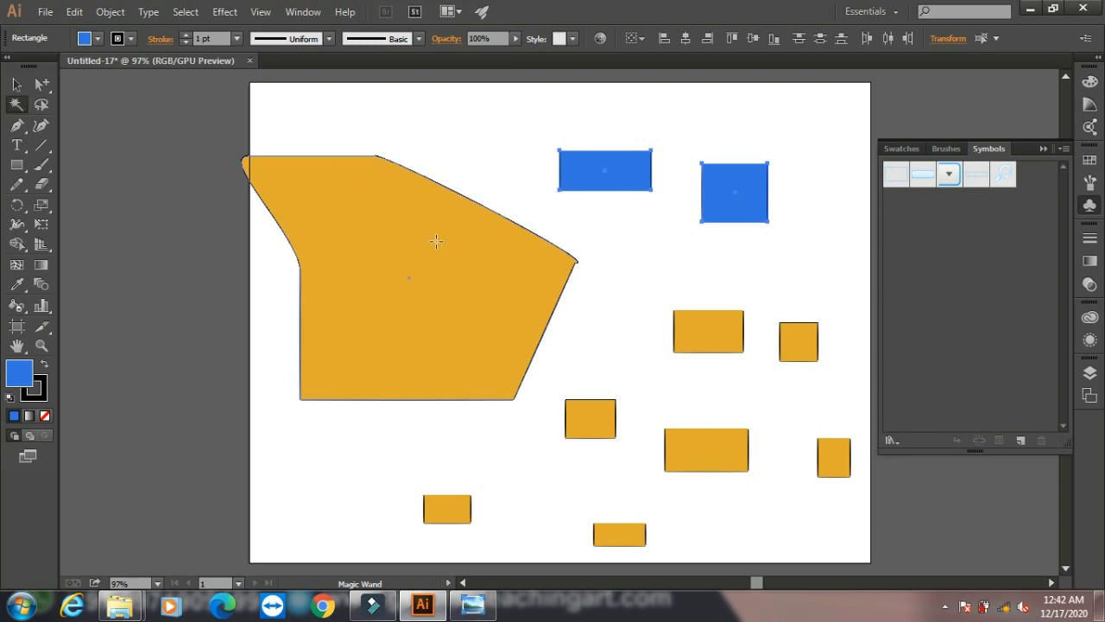
left_click(353, 198)
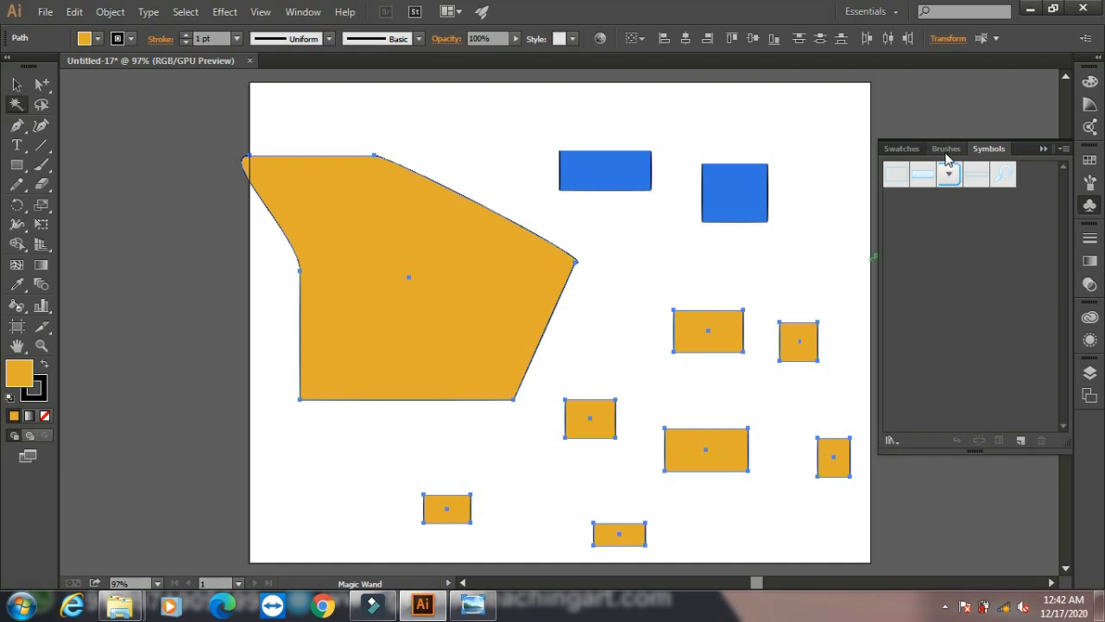
- Apply the blue swirl pattern graphic style to all selected orange shapes
left_click(303, 12)
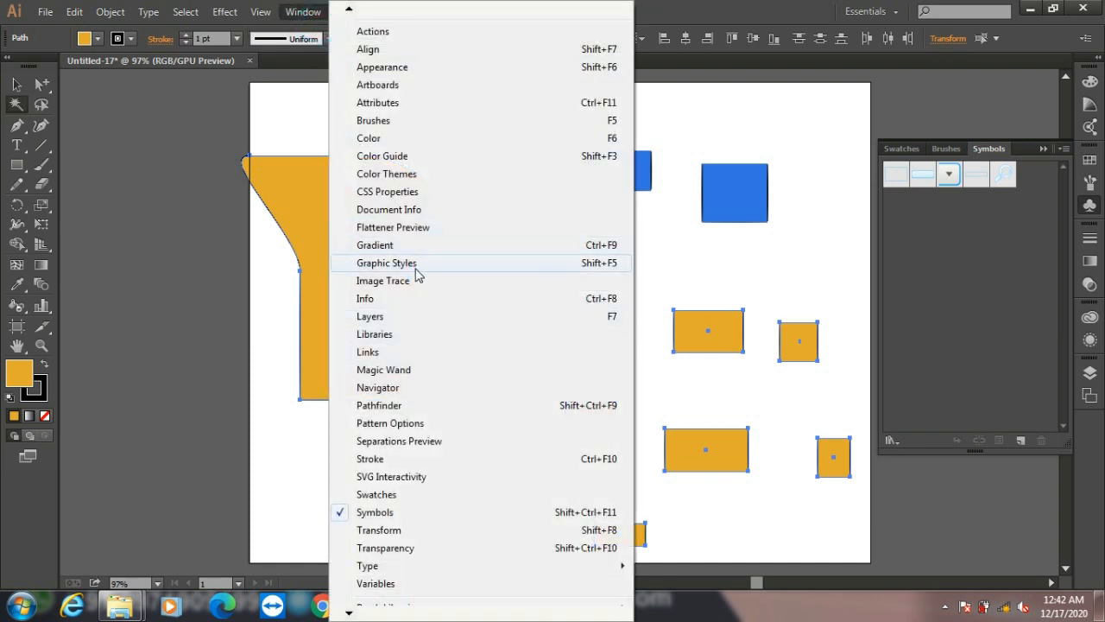
left_click(412, 264)
left_click(965, 221)
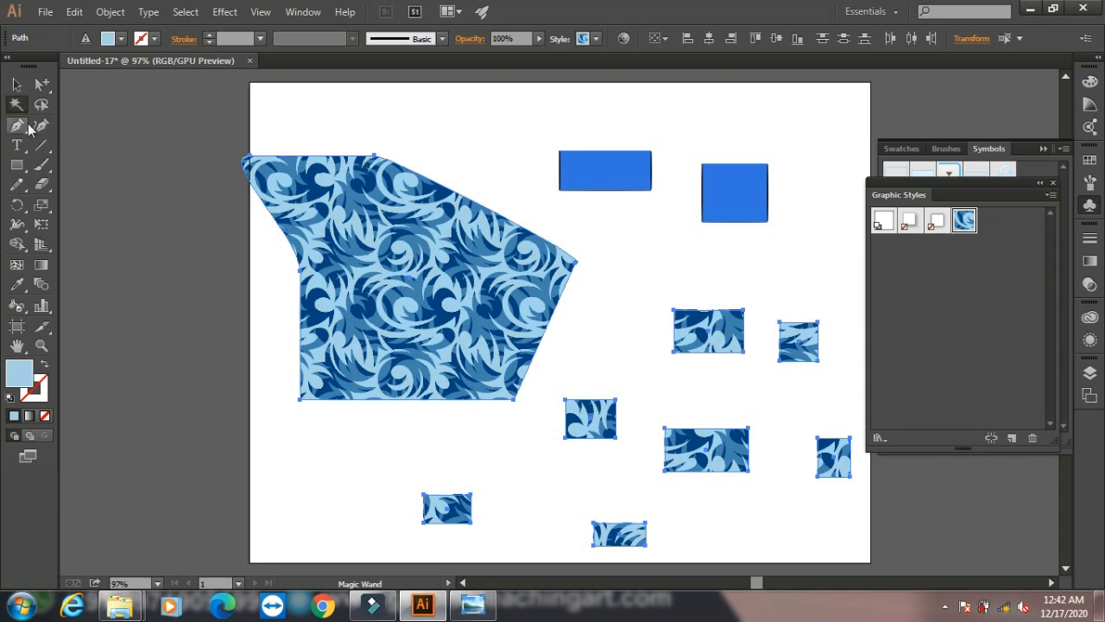
- Delete all the artwork from the artboard
key("ctrl+a")
key("Delete")
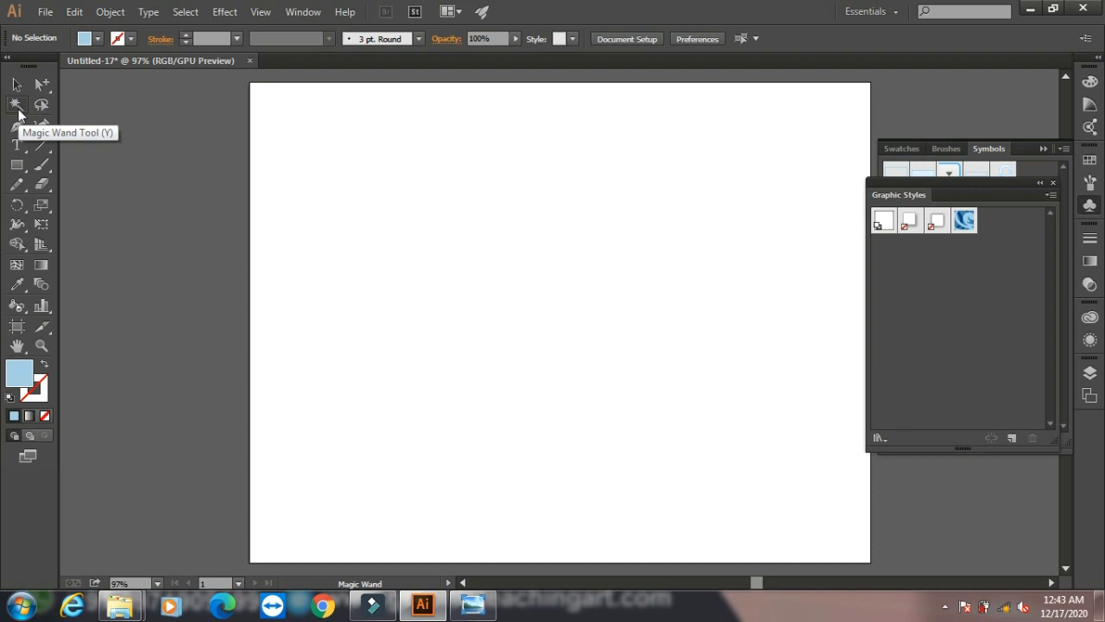
- Draw a large light-blue rectangle across the middle of the artboard and give it a yellow-green B4E900 stroke
left_click(18, 164)
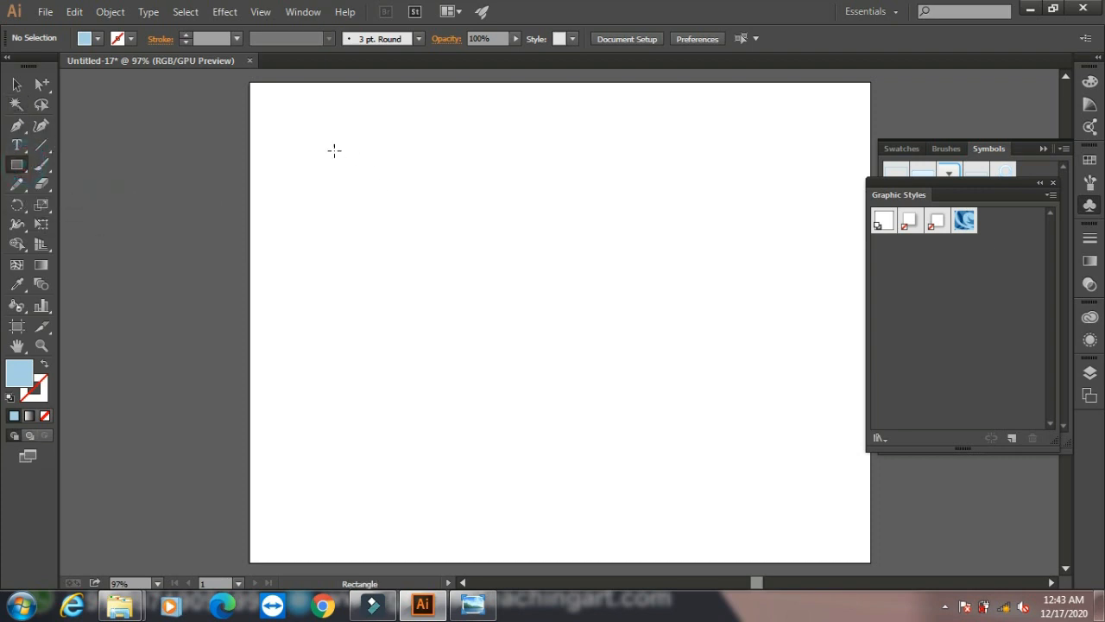
left_click_drag(317, 150, 727, 420)
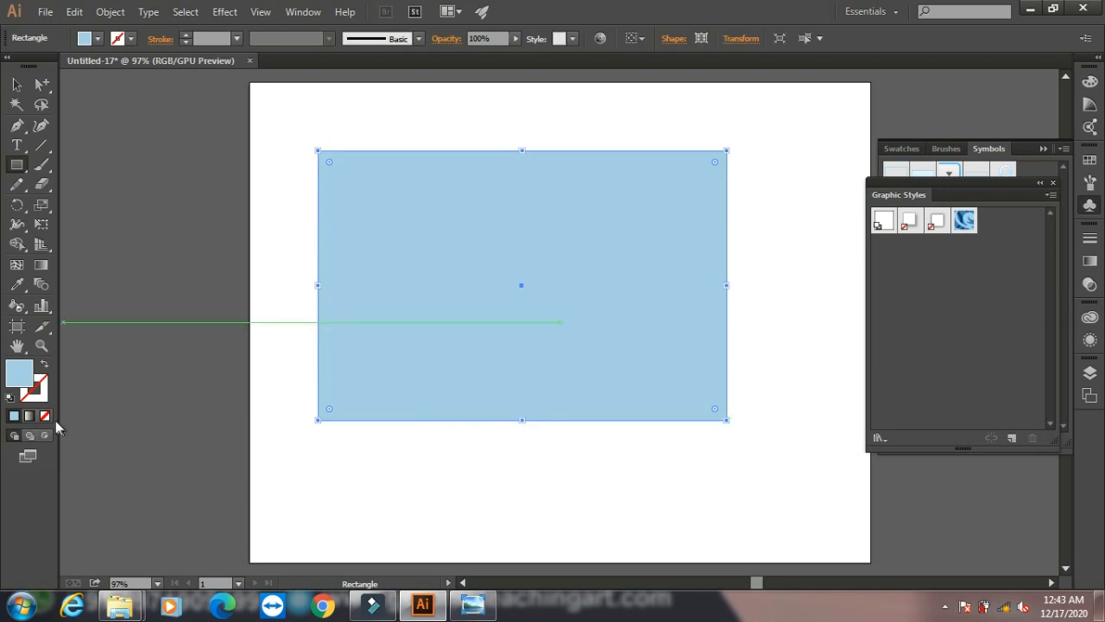
left_click(41, 396)
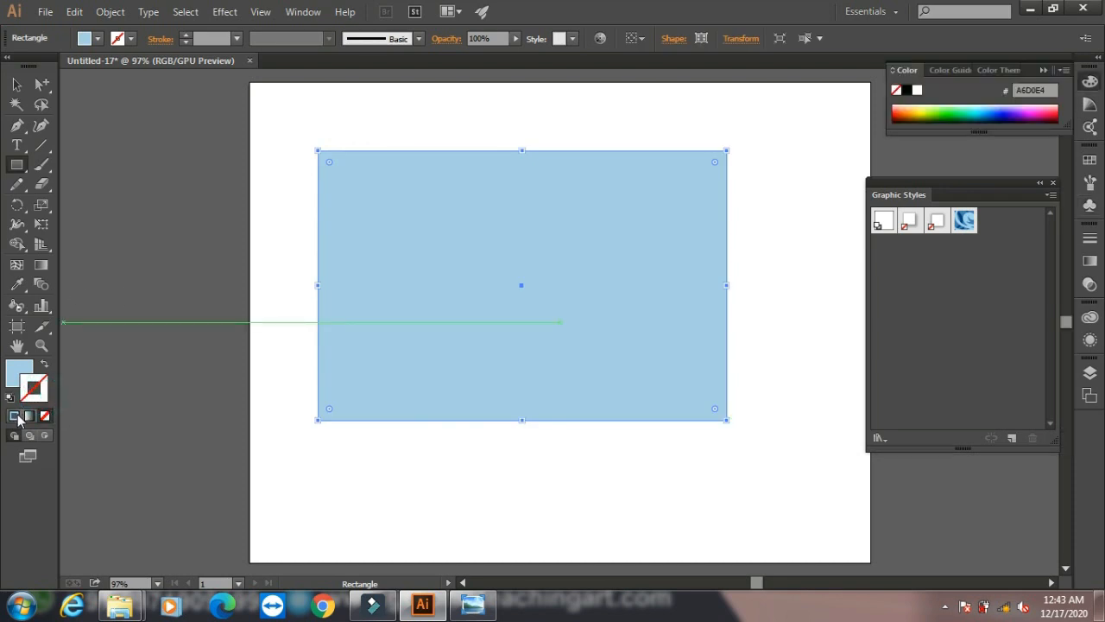
left_click(930, 111)
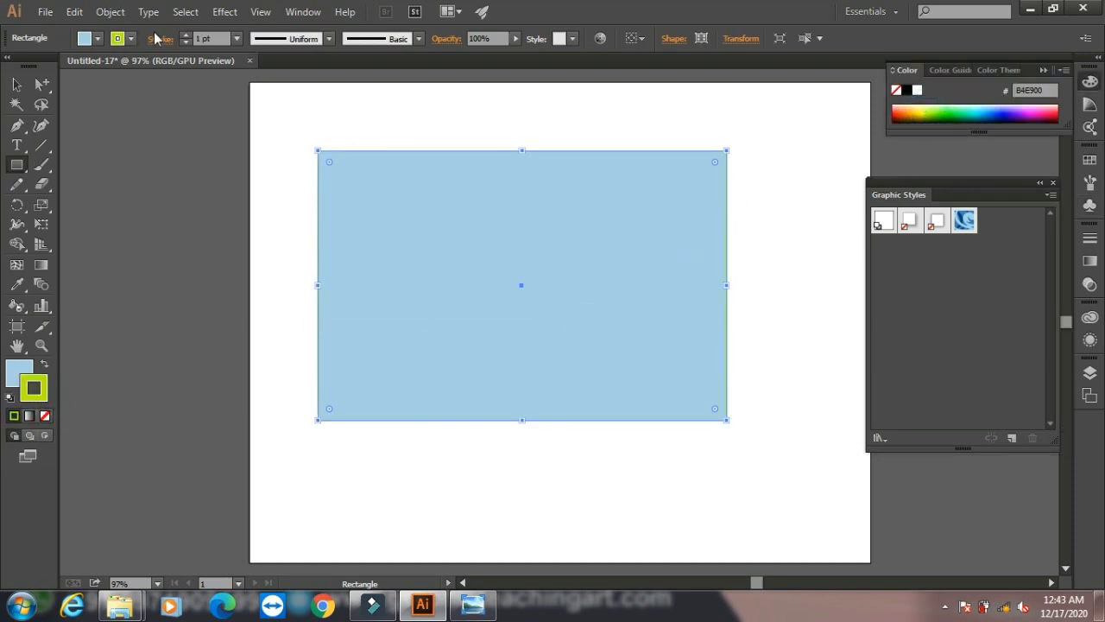
- Set the rectangle's stroke weight to 7 pt and its stroke colour to brown 942F00
left_click(185, 35)
left_click(185, 36)
left_click(185, 35)
left_click(185, 35)
left_click(185, 36)
left_click(185, 36)
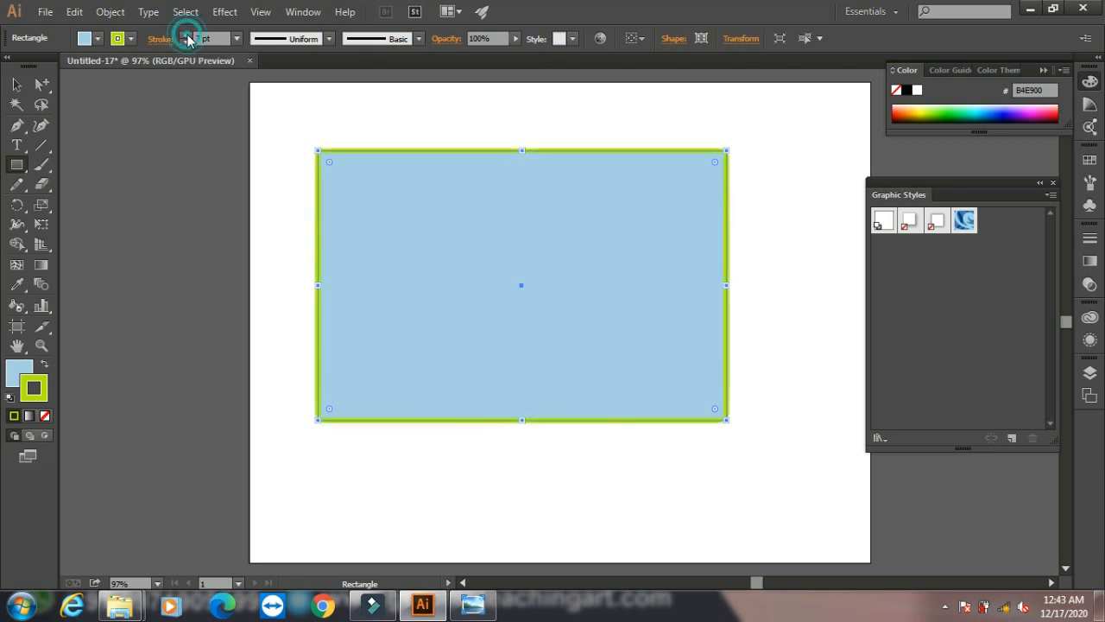
left_click(907, 116)
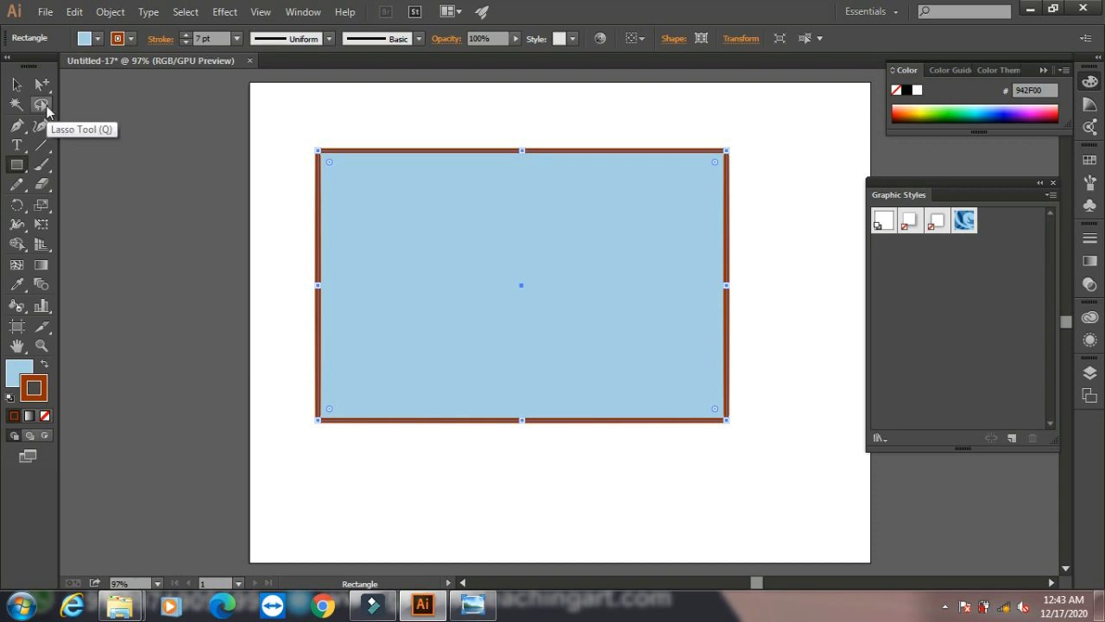
- Add anchor points on the rectangle's left and bottom edges, then lasso the lower-left corner point and delete it
left_click(16, 125)
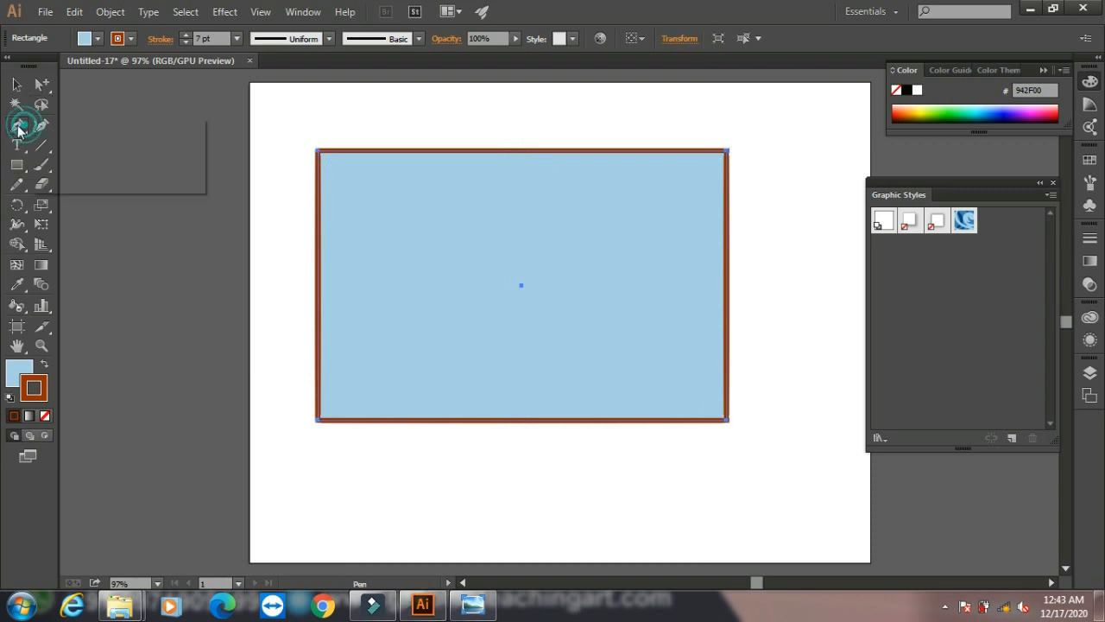
left_click(86, 146)
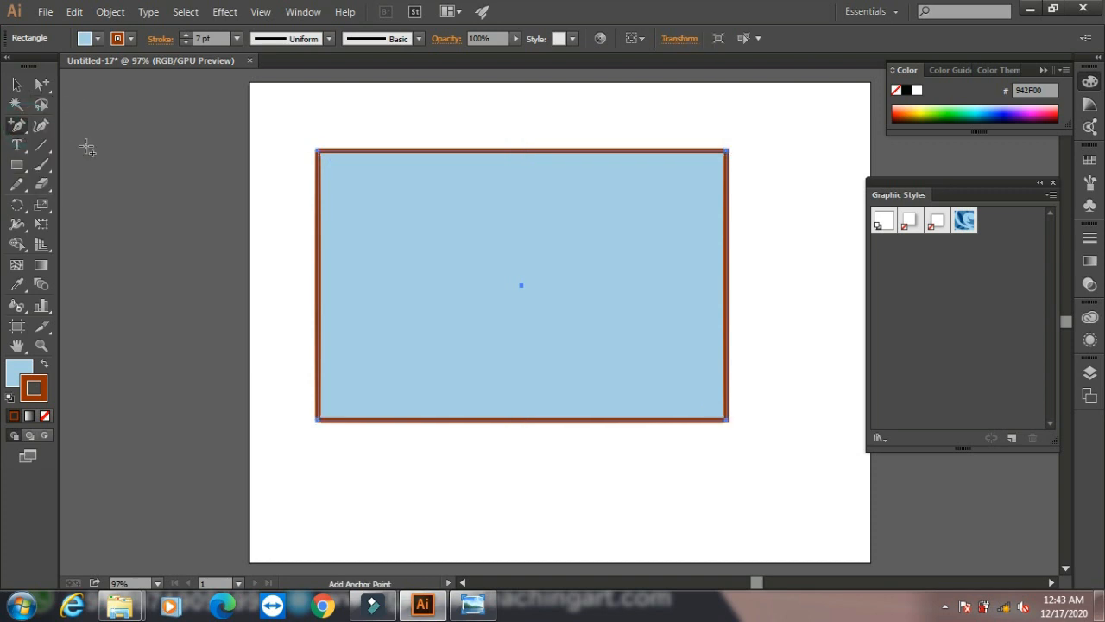
left_click(318, 273)
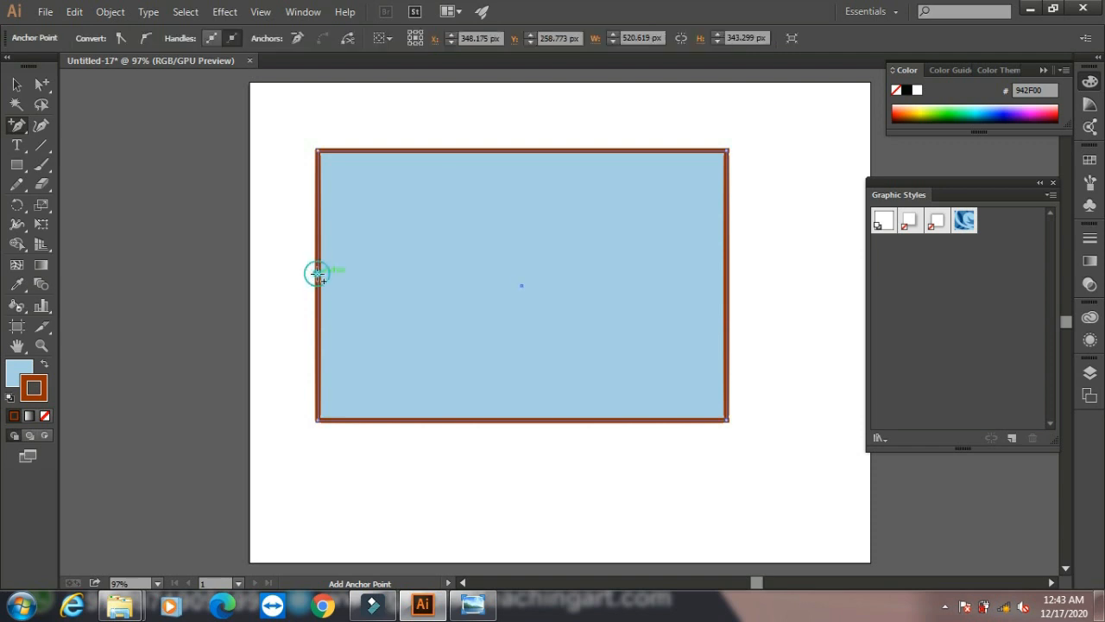
left_click(452, 420)
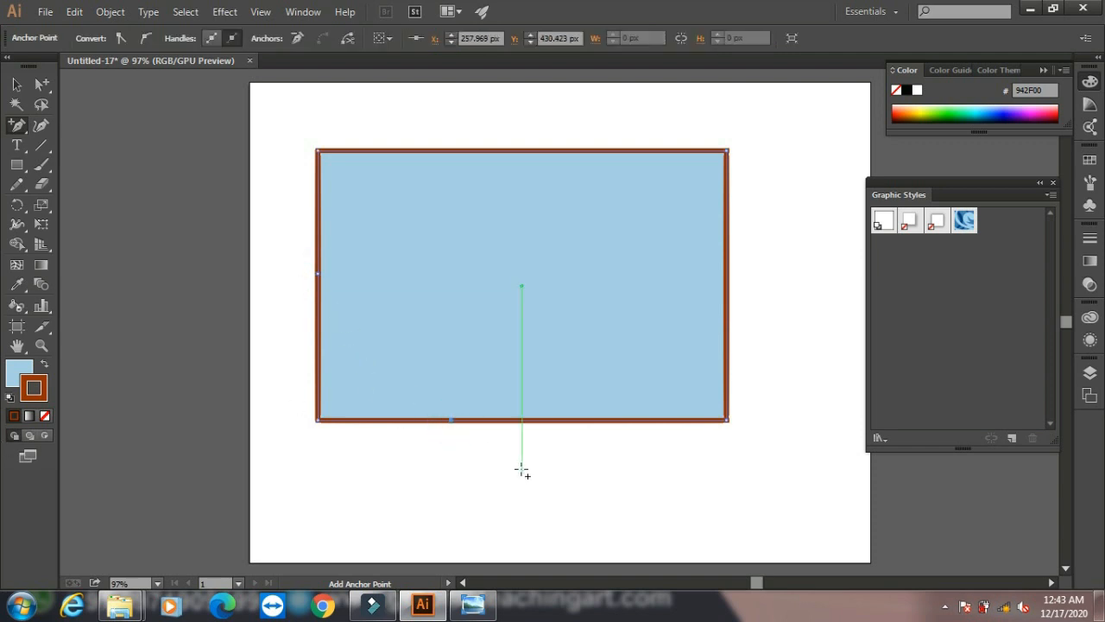
left_click(41, 104)
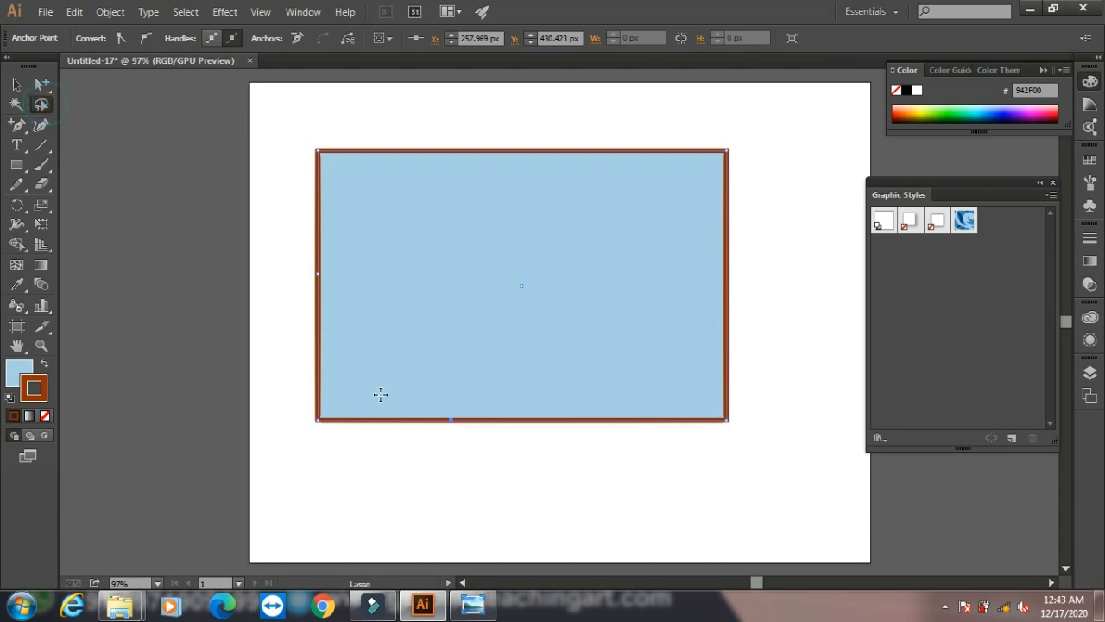
mouse_move(316, 430)
left_mouse_down()
mouse_move(332, 390)
mouse_move(310, 430)
left_mouse_up()
key("Delete")
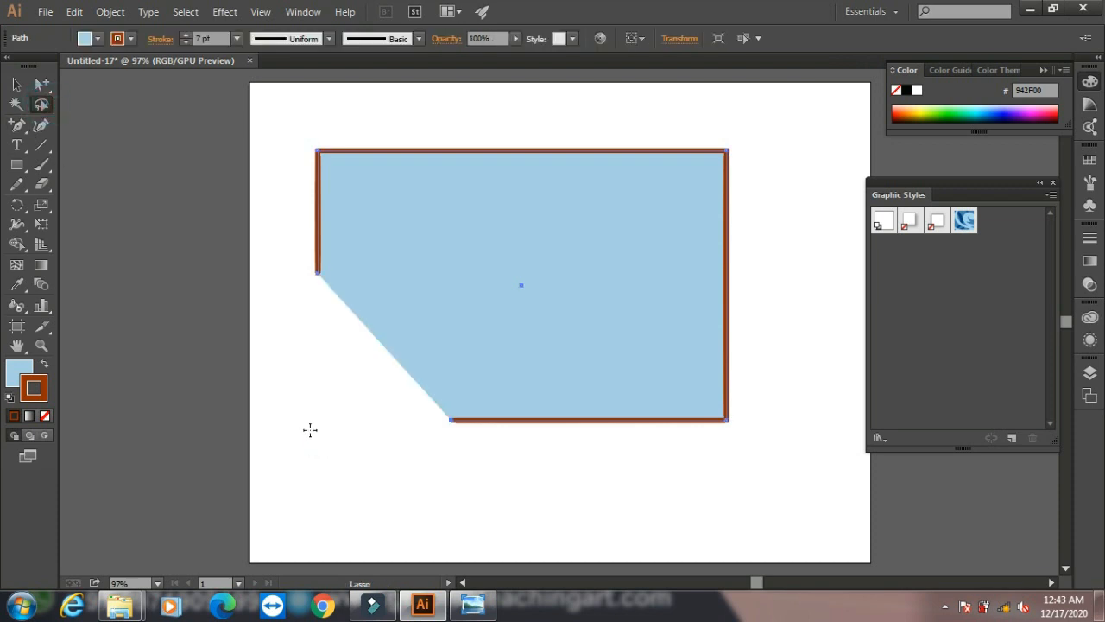
- Add anchor points on the shape's top and right edges, then lasso the upper-right corner point and delete it
left_click(41, 105)
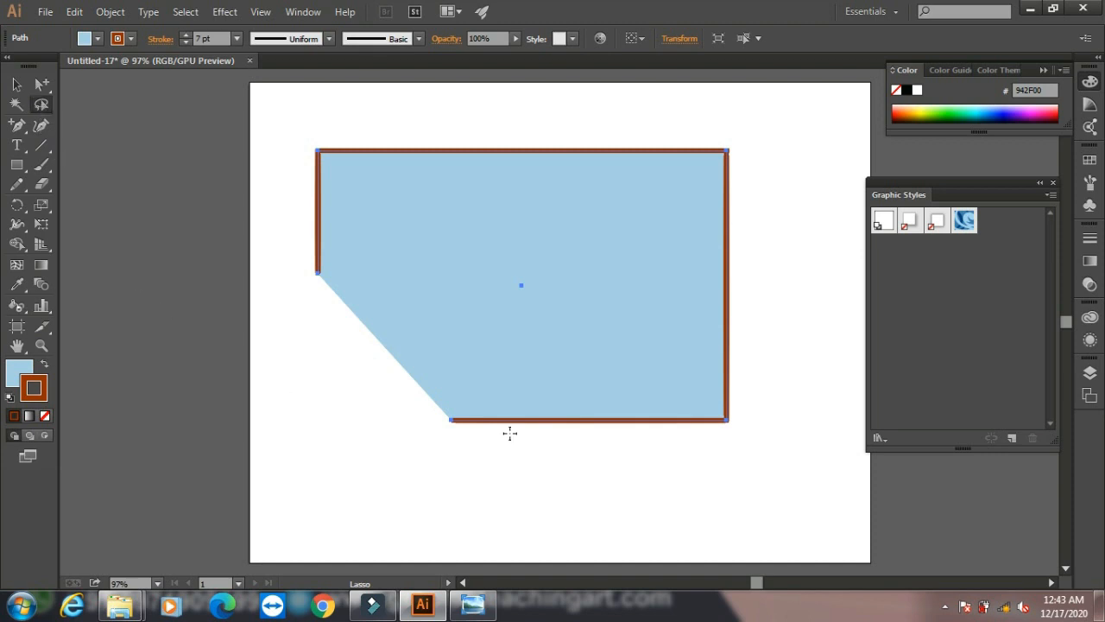
left_click(18, 125)
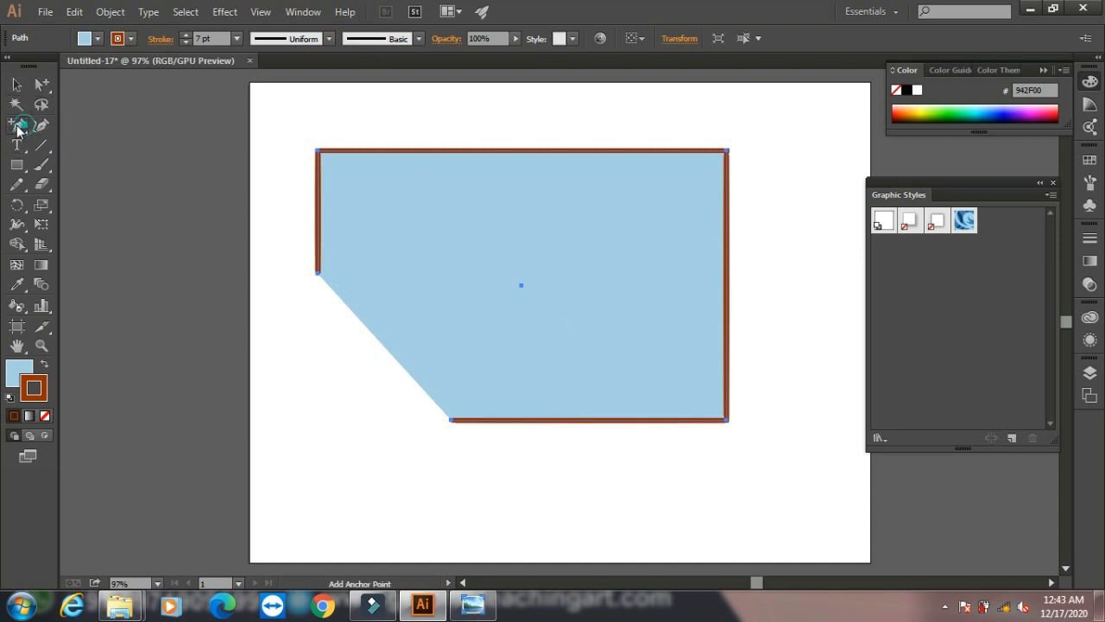
left_click(567, 151)
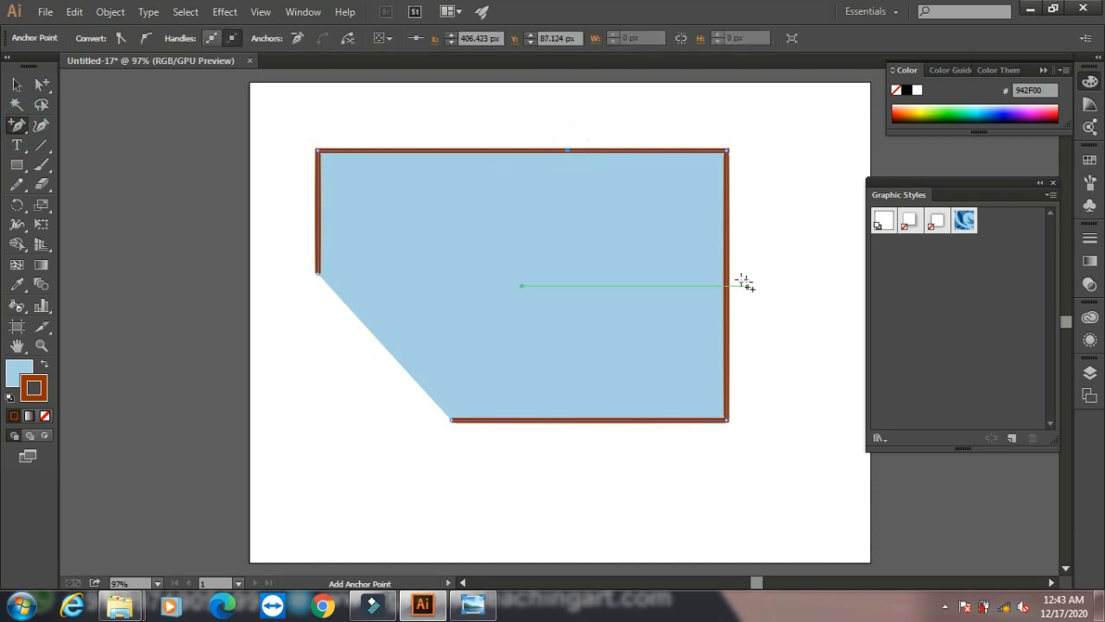
left_click(726, 275)
left_click(42, 104)
left_click_drag(696, 140, 698, 138)
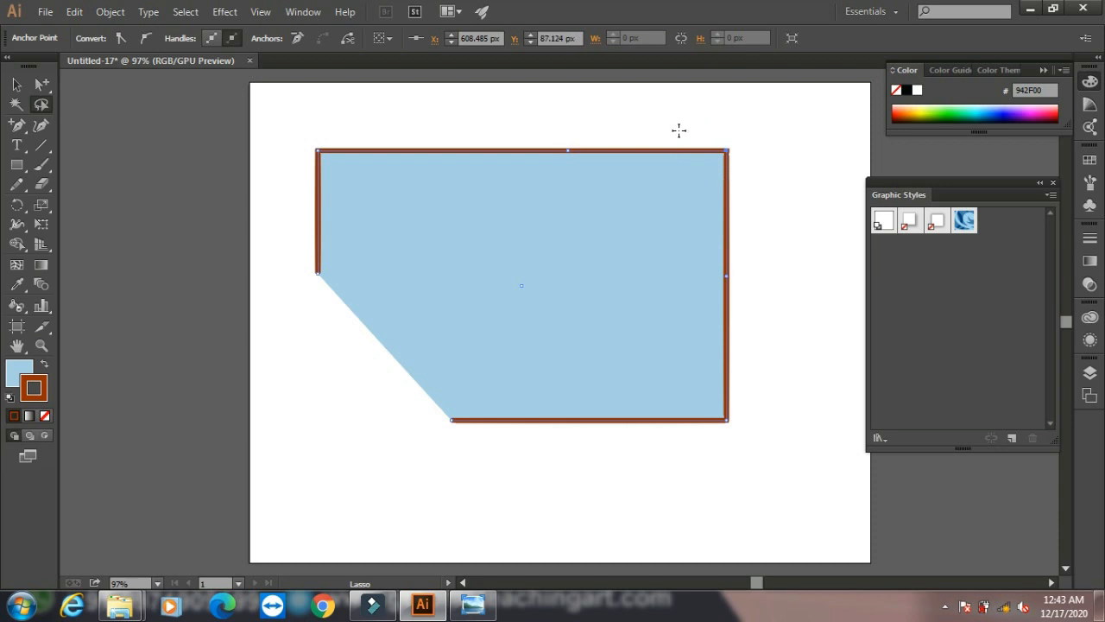
key("Delete")
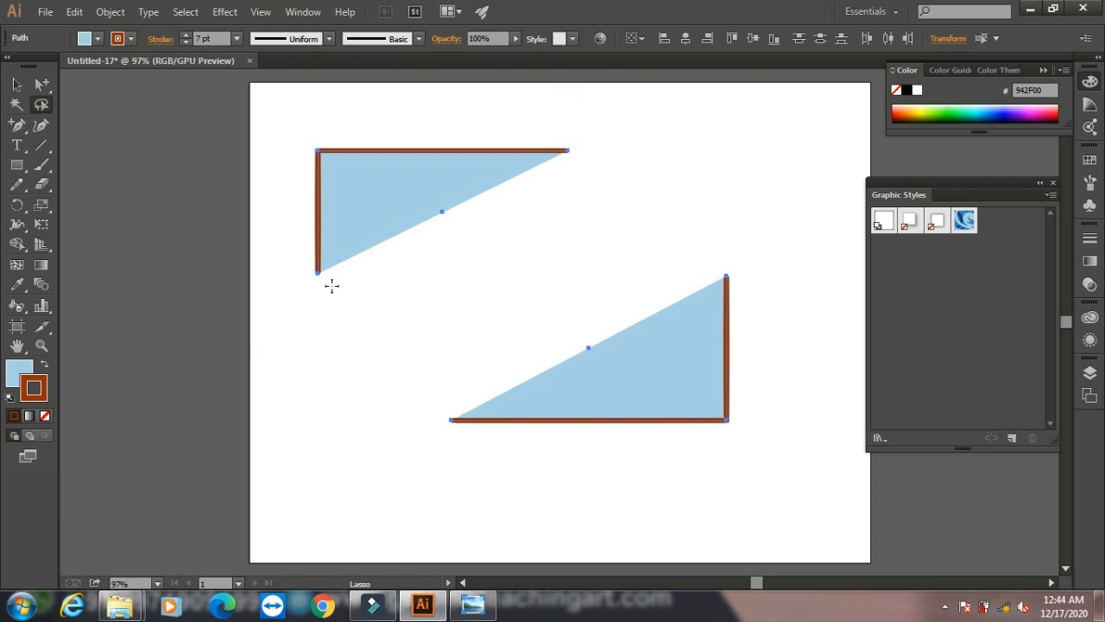
- Delete the two remaining triangular pieces and set the fill to none for drawing with the Pen tool
left_click(17, 86)
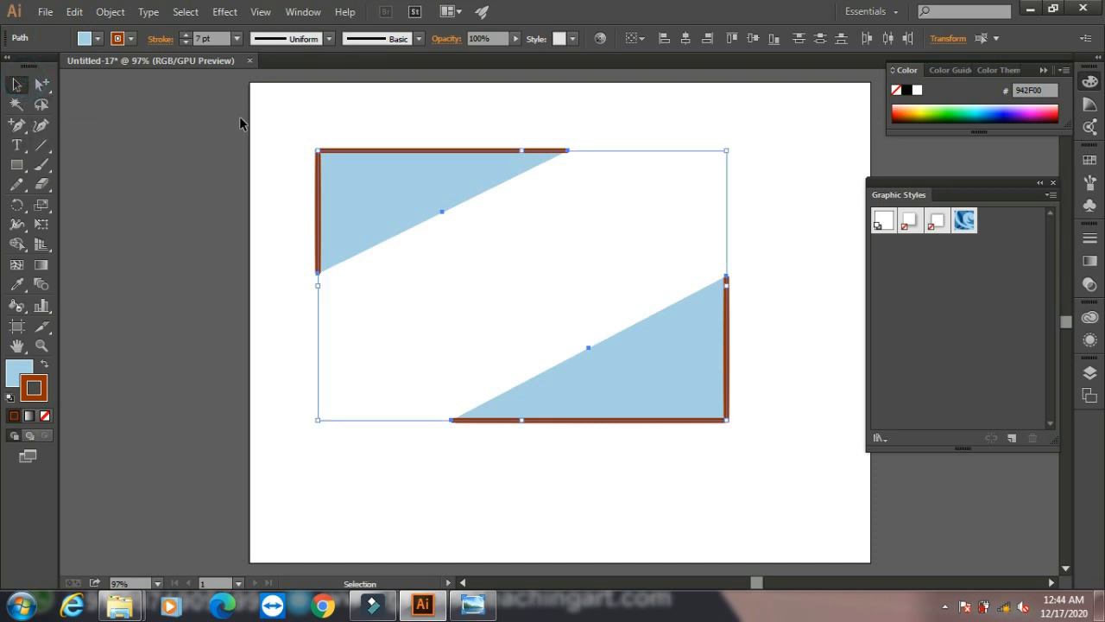
key("Delete")
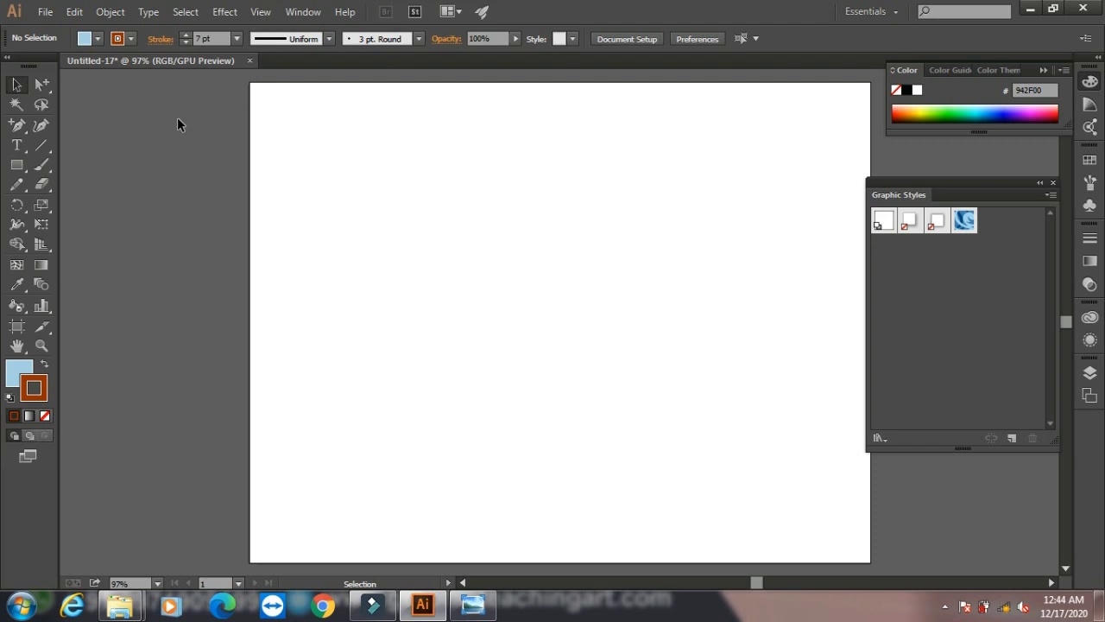
left_click_drag(38, 128, 59, 124)
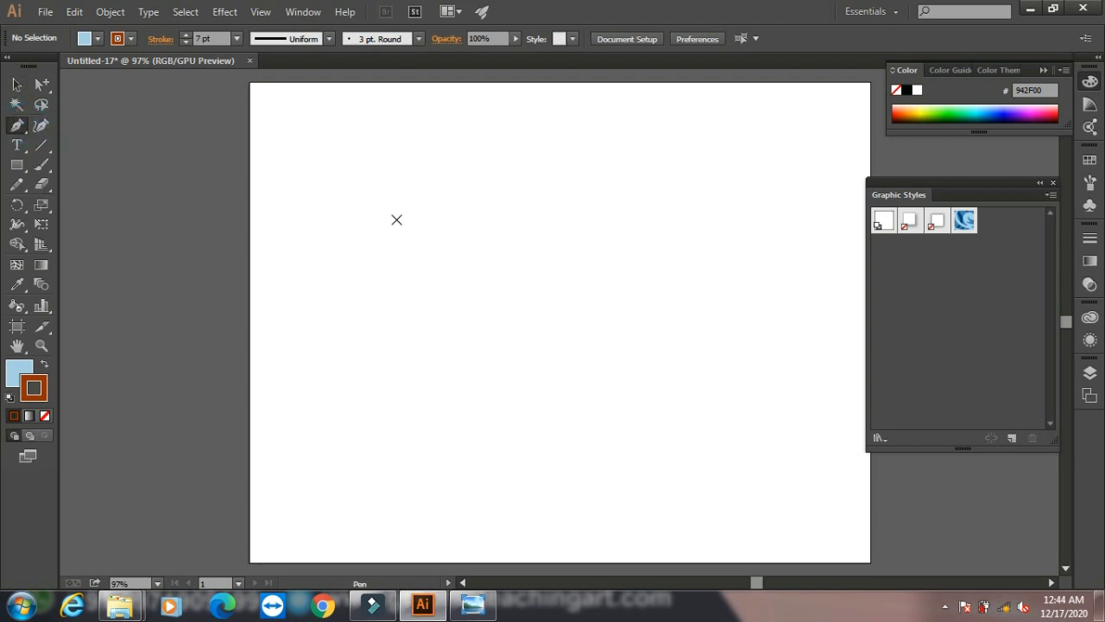
left_click(19, 377)
left_click(45, 415)
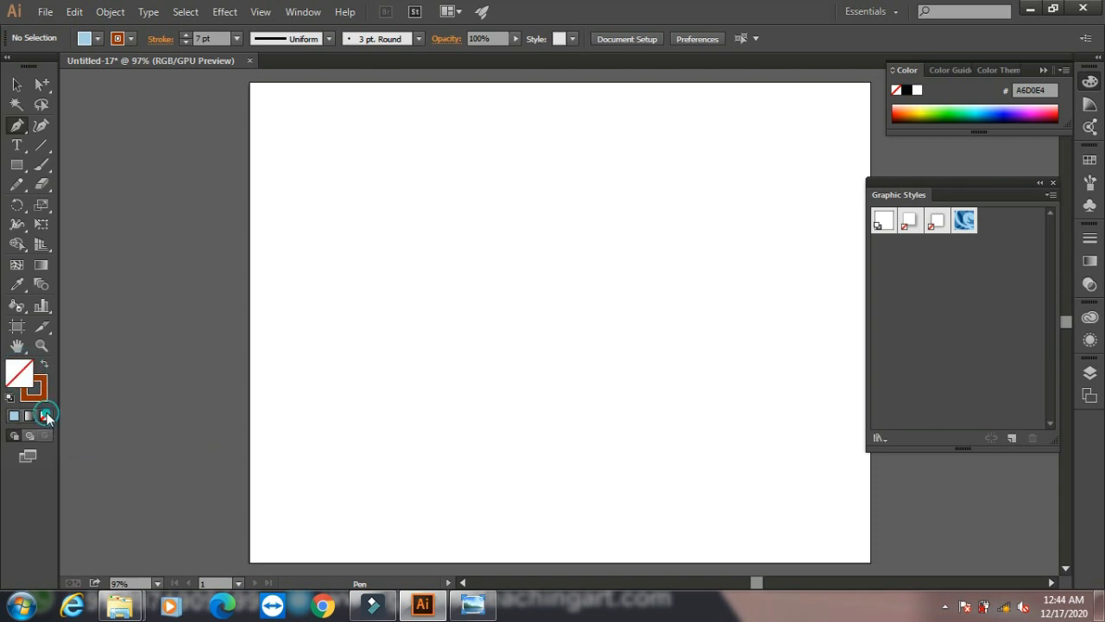
- Draw a closed, unfilled curvy shape across the artboard with the Pen tool, removing the outgoing handle at each curved anchor before continuing
left_click(17, 128)
left_click(352, 177)
left_click_drag(417, 305, 506, 289)
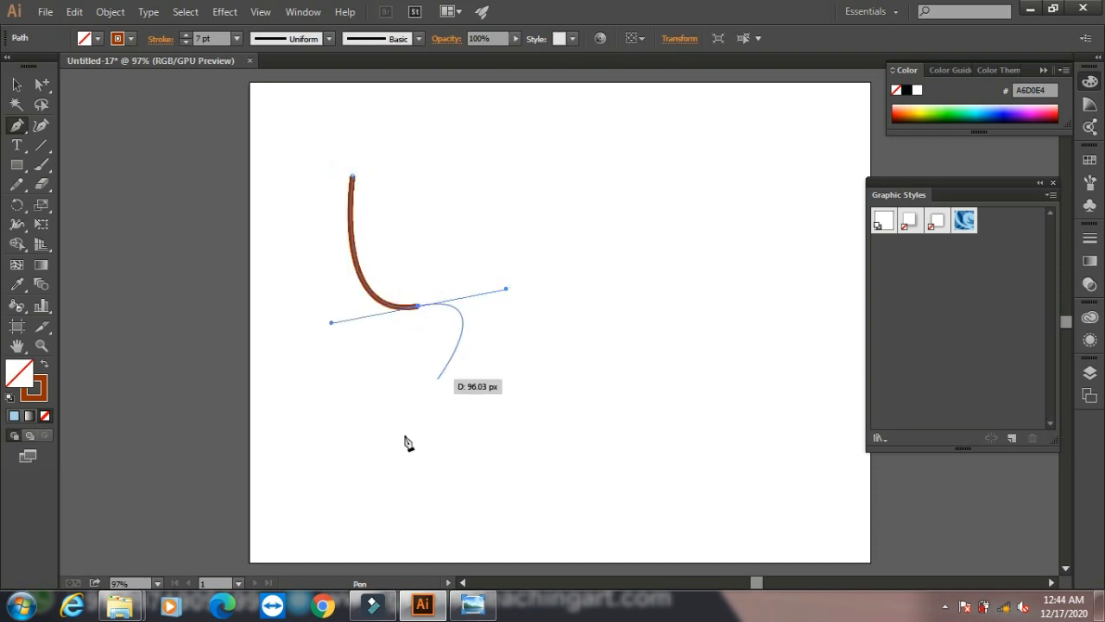
left_click(419, 306)
left_click_drag(517, 371, 459, 447)
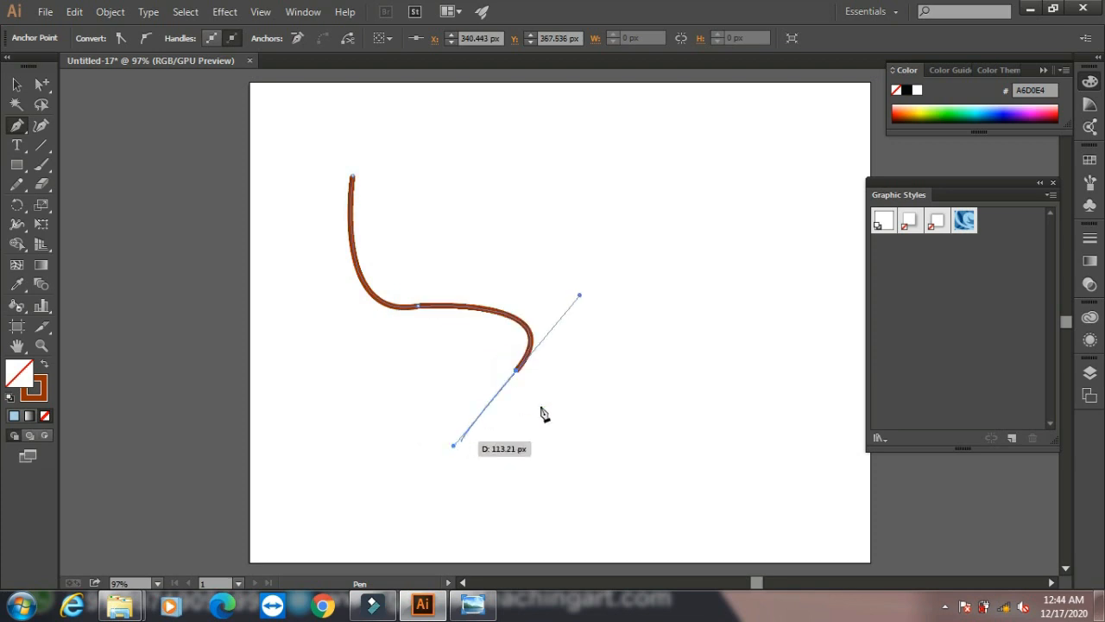
left_click(519, 372)
mouse_move(667, 360)
left_mouse_down()
mouse_move(753, 291)
mouse_move(775, 248)
left_mouse_up()
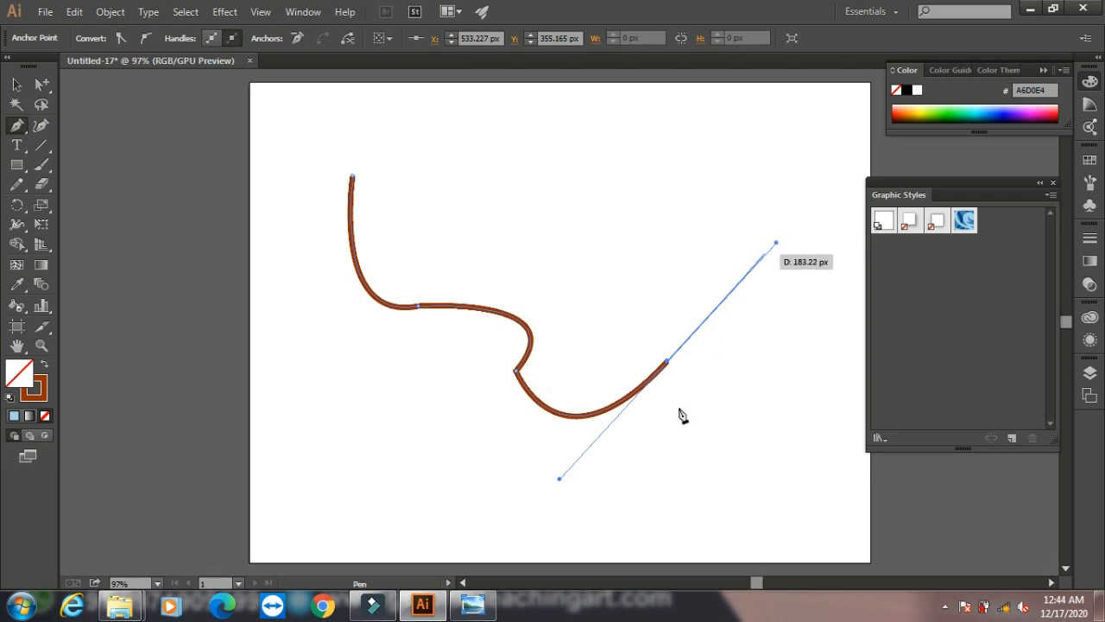
left_click(667, 363)
left_click_drag(555, 188, 320, 184)
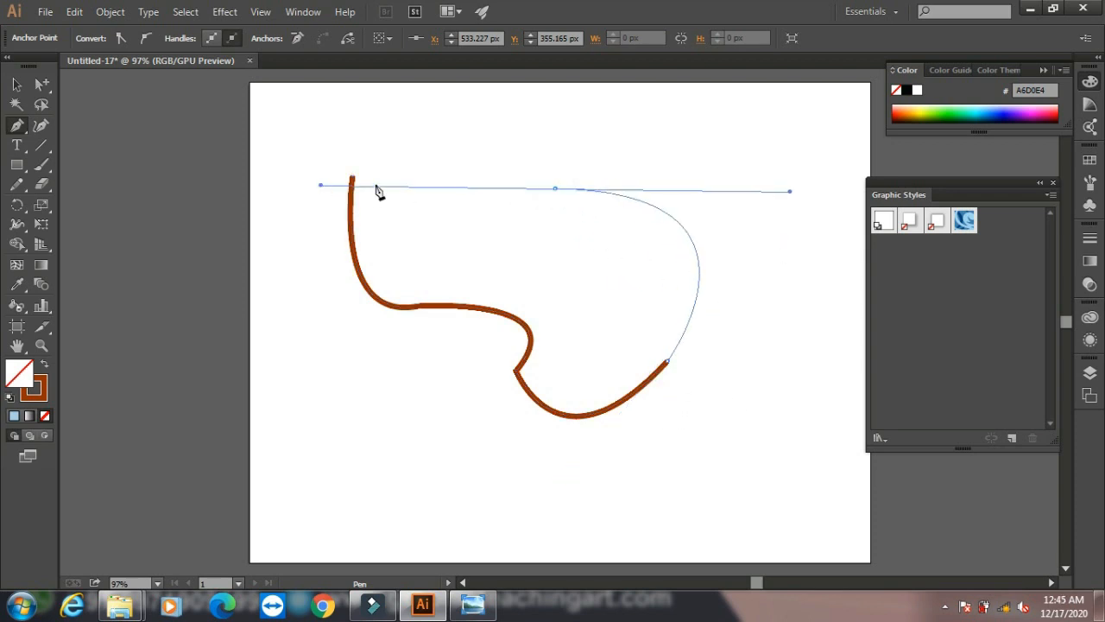
mouse_move(557, 188)
left_mouse_down()
mouse_move(357, 197)
mouse_move(366, 178)
mouse_move(306, 87)
left_mouse_up()
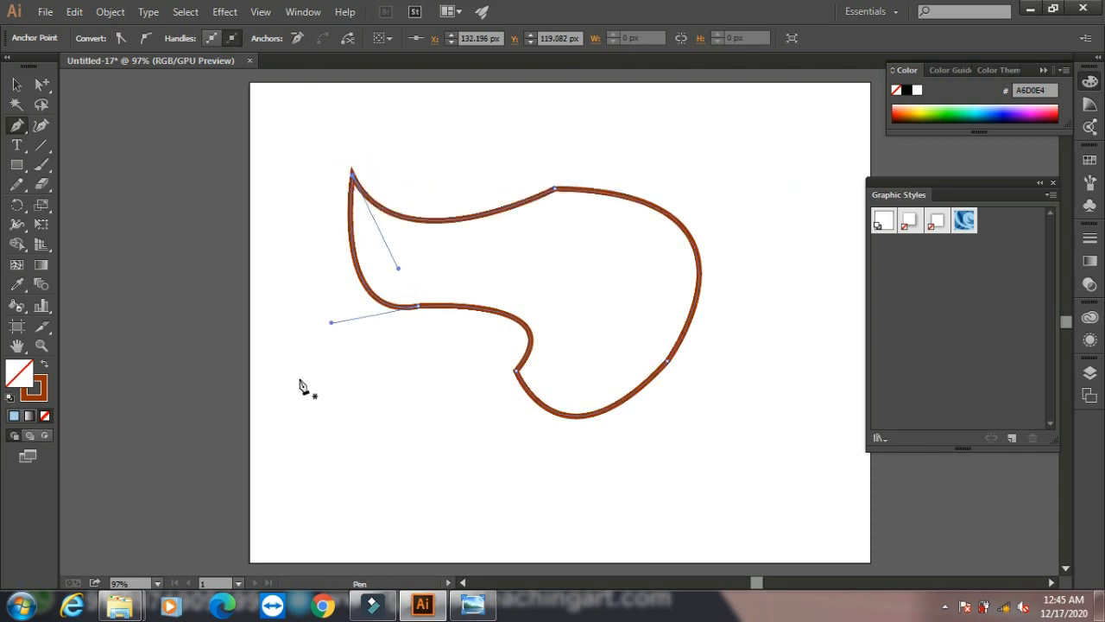
- Select the whole curvy outline and delete it from the artboard
key("ctrl+a")
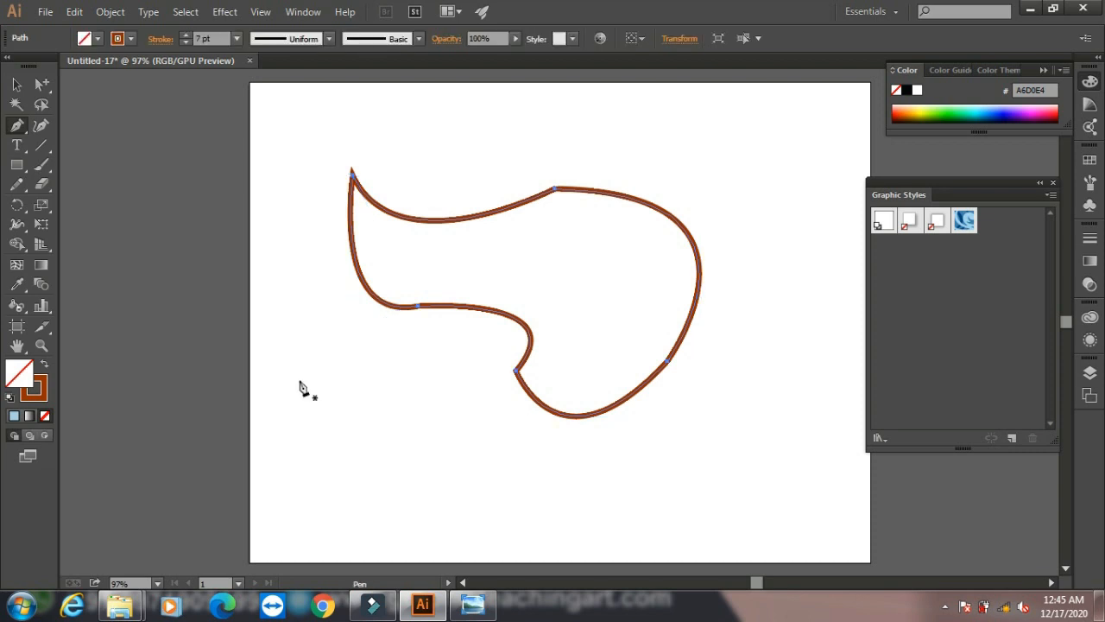
key("Delete")
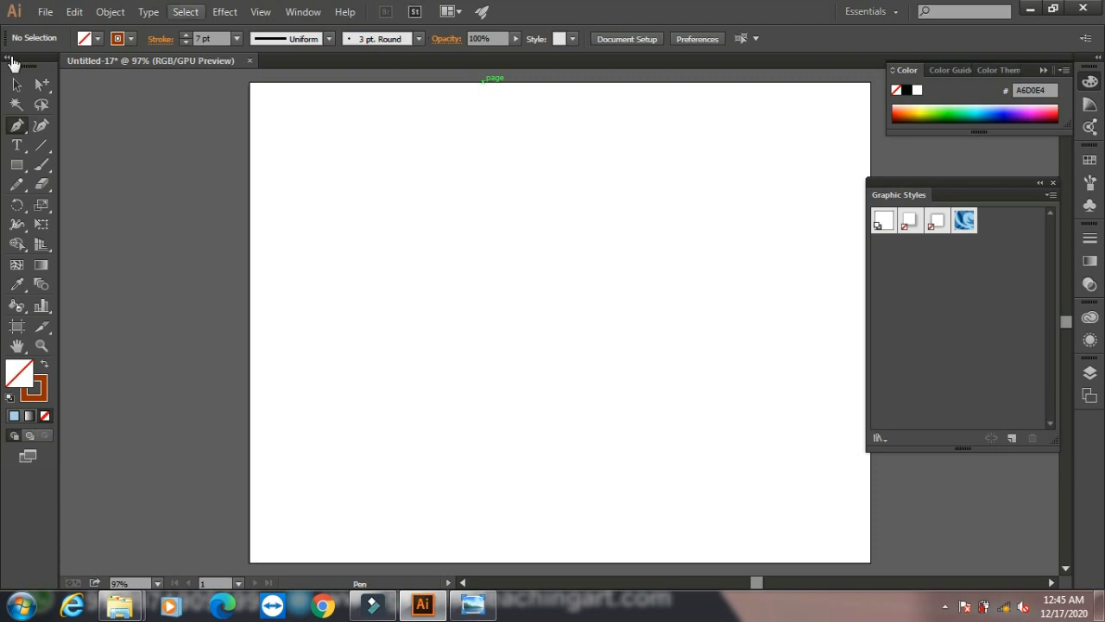
- Draw a closed curved shape with a pointed lower-right tail using the Pen tool, removing outgoing handles where the curve changes direction sharply
left_click(370, 236)
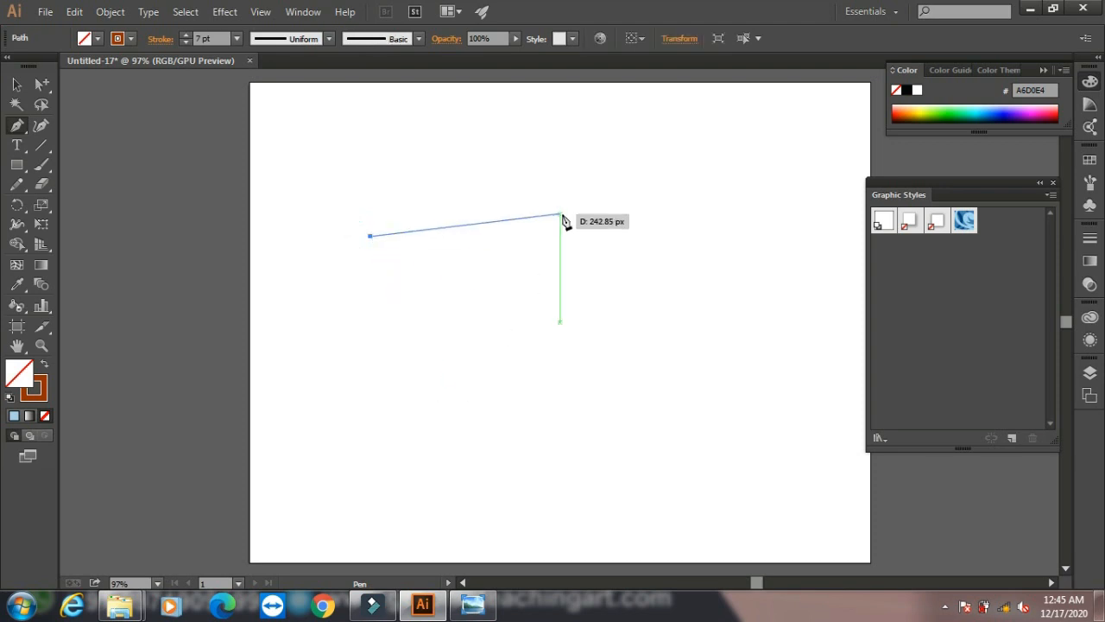
mouse_move(562, 217)
left_mouse_down()
mouse_move(631, 296)
mouse_move(647, 296)
mouse_move(618, 107)
mouse_move(652, 329)
left_mouse_up()
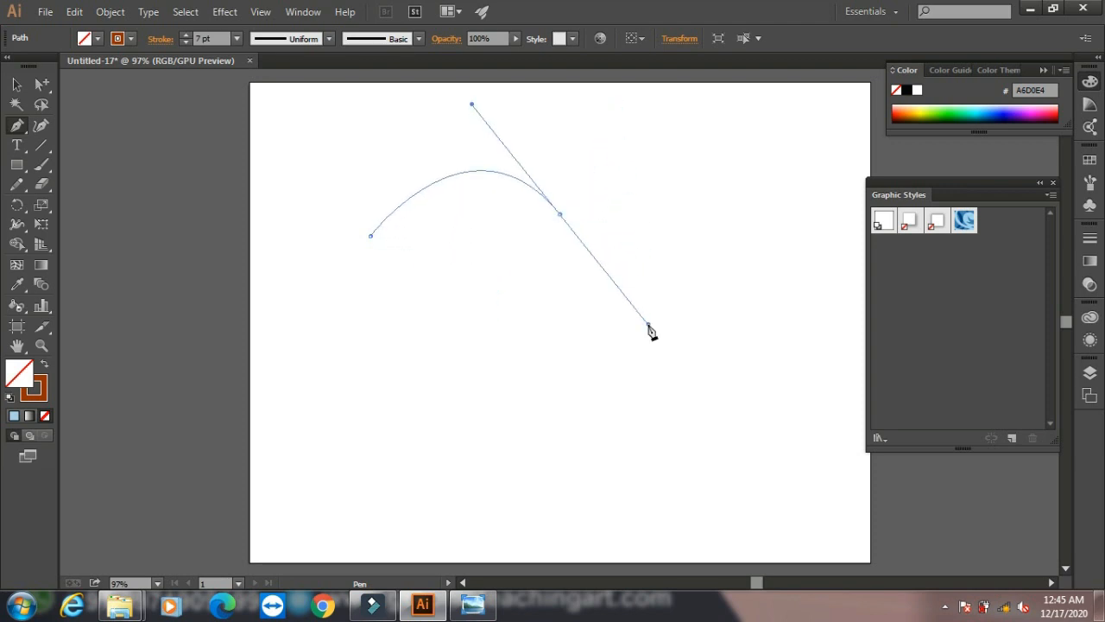
left_click(561, 216)
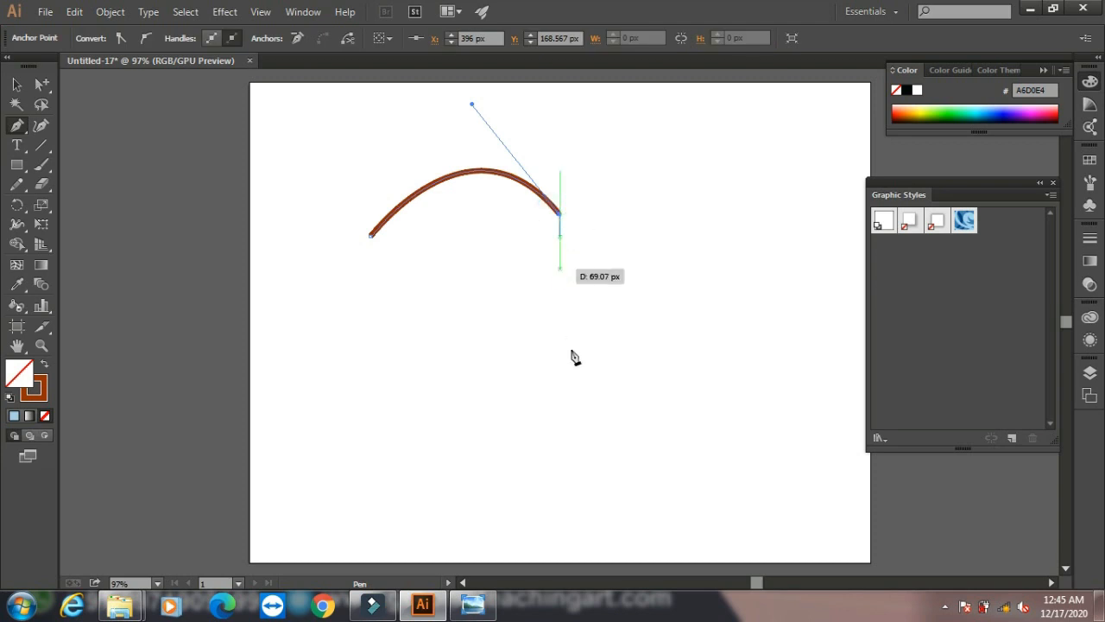
left_click_drag(574, 365, 707, 374)
mouse_move(390, 314)
left_mouse_down()
mouse_move(352, 174)
mouse_move(362, 130)
mouse_move(371, 216)
mouse_move(380, 172)
left_mouse_up()
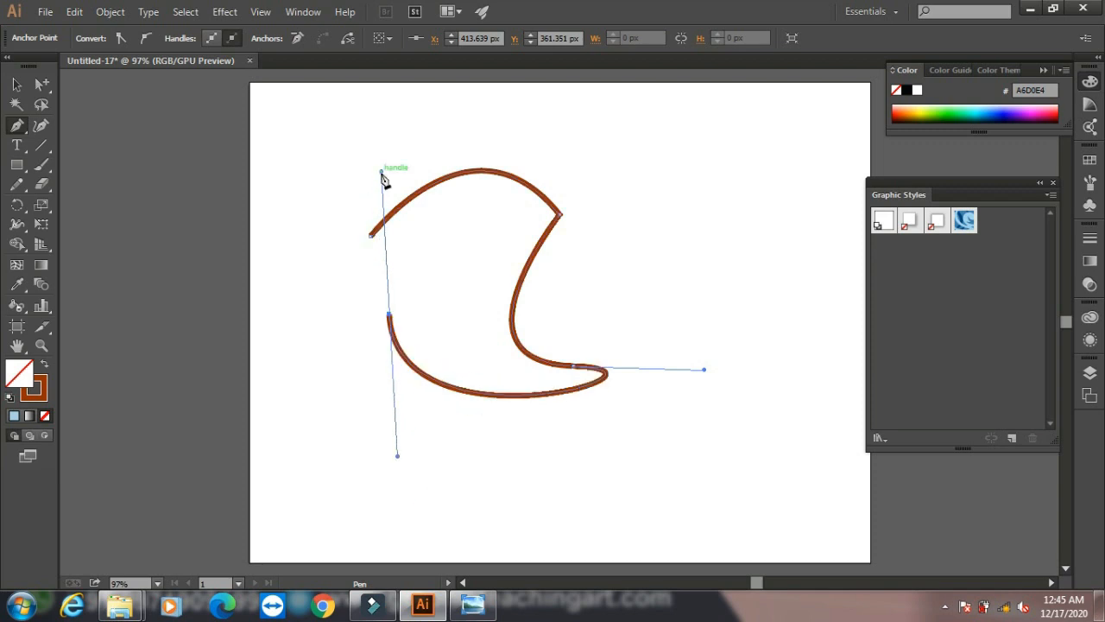
left_click(390, 317)
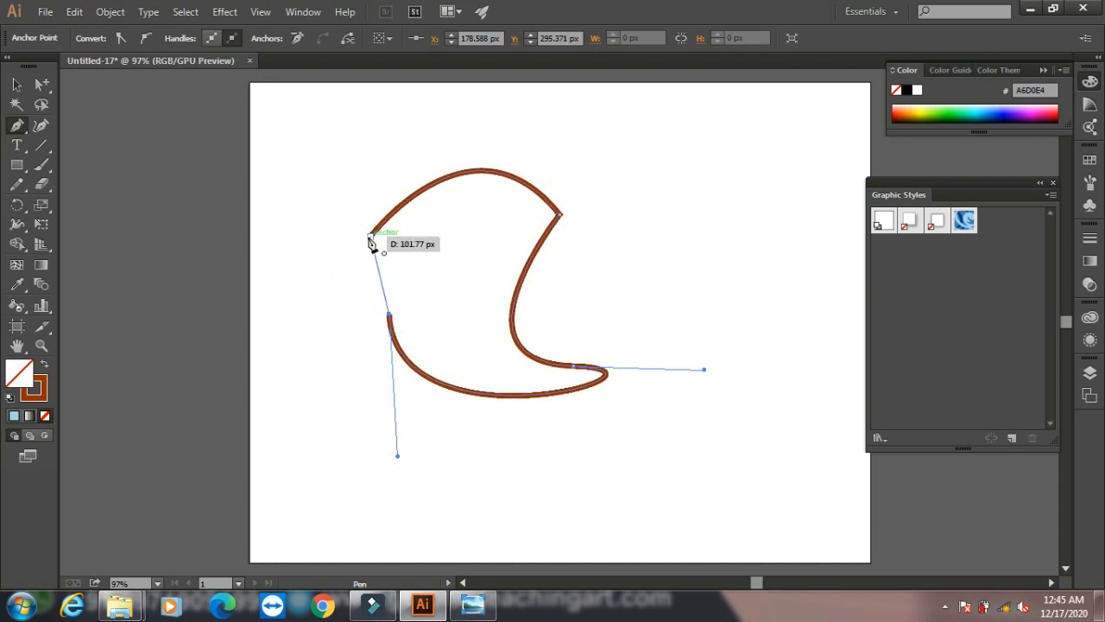
left_click_drag(371, 235, 472, 104)
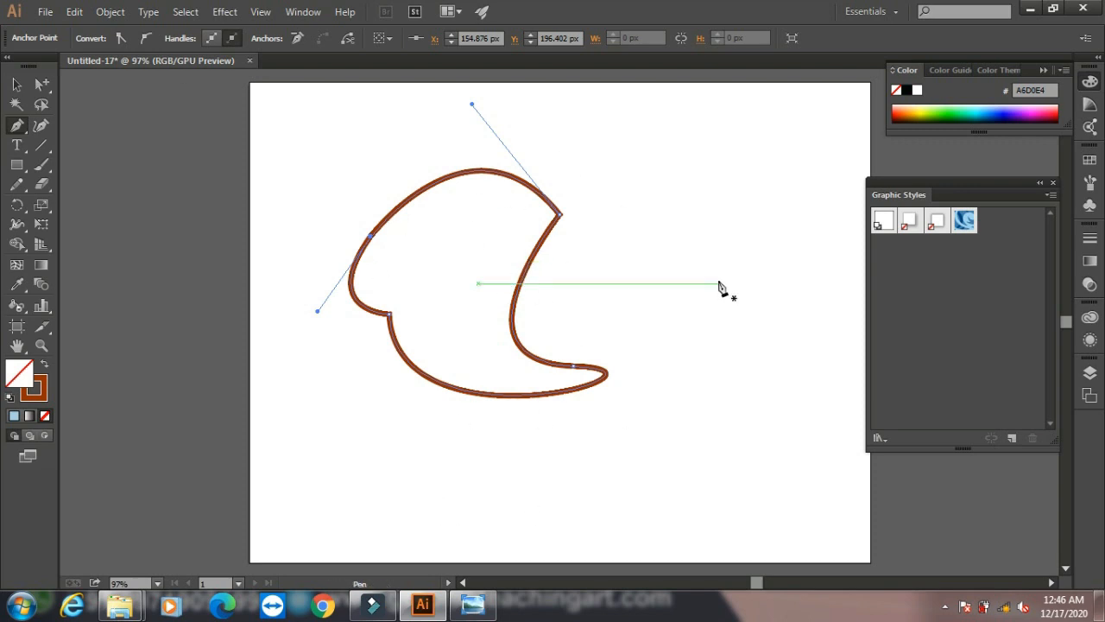
- Draw an open, leaf-like curved path to the right of the first shape and fill it light blue A6D0E4
left_click(696, 164)
left_click_drag(672, 346, 760, 507)
mouse_move(771, 298)
left_mouse_down()
mouse_move(733, 172)
mouse_move(706, 184)
left_mouse_up()
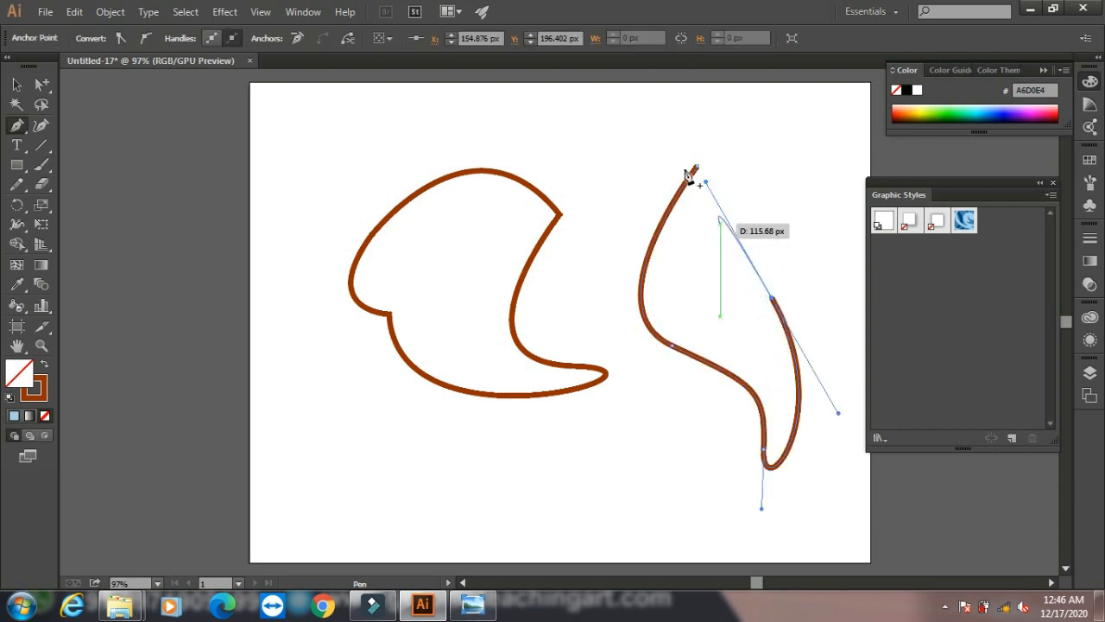
left_click(16, 84)
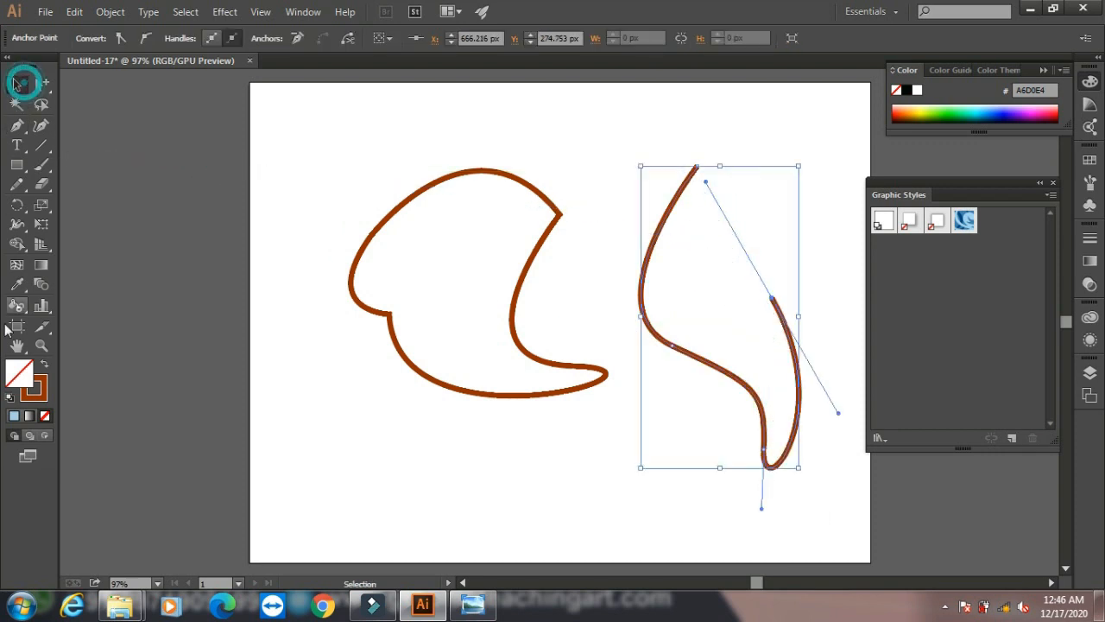
left_click(13, 417)
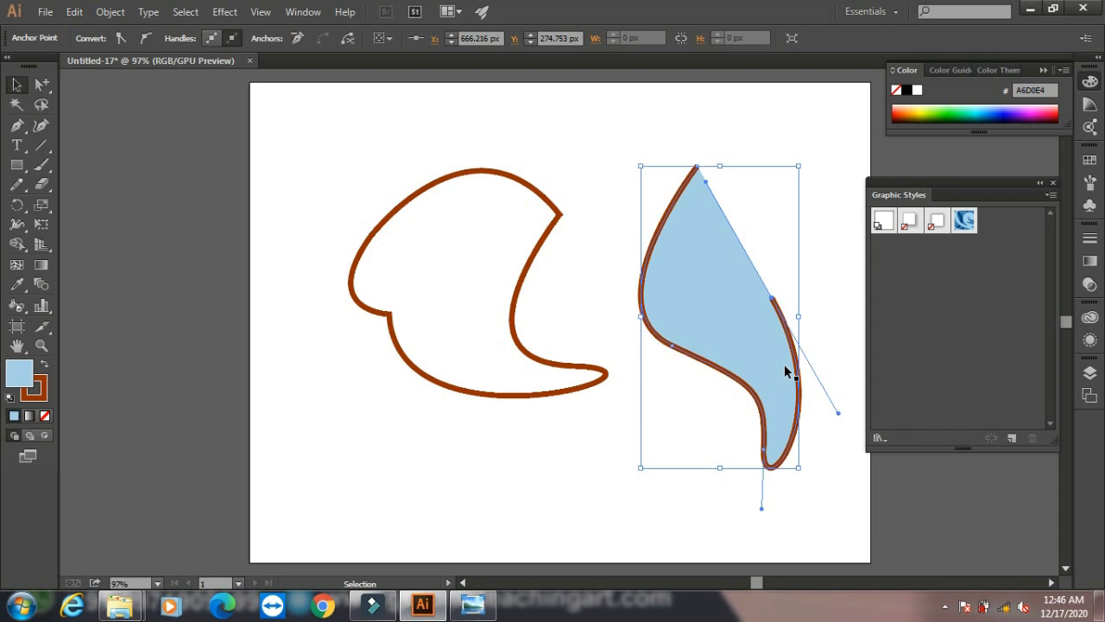
- Close the leaf-like path with a straight segment to its starting point and set its fill to none
left_click(16, 125)
left_click_drag(771, 302, 697, 165)
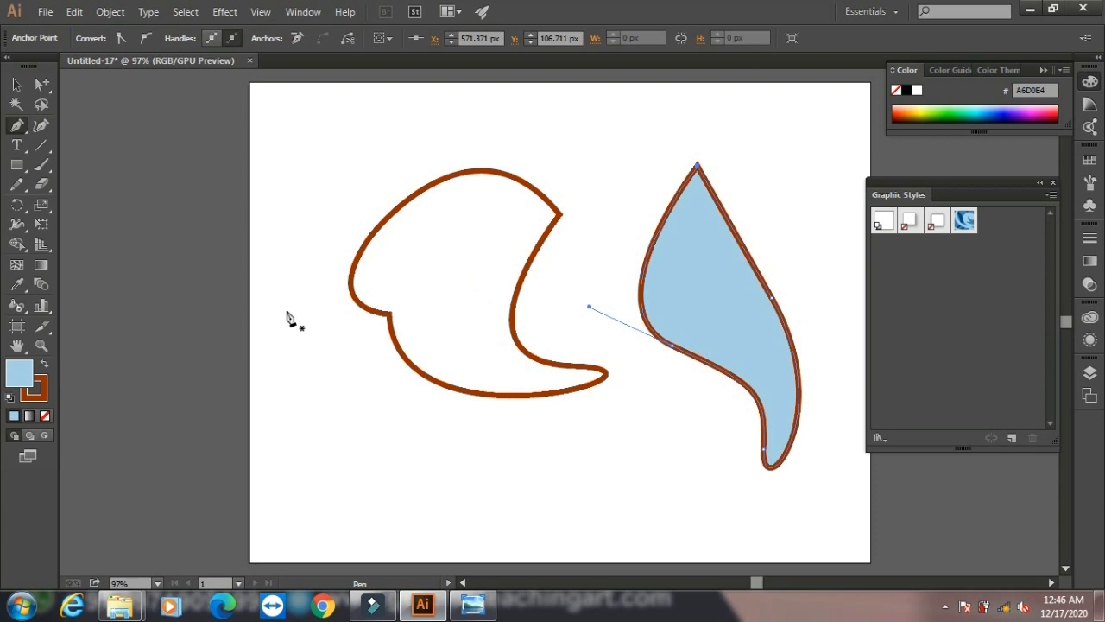
left_click(45, 417)
left_click(16, 84)
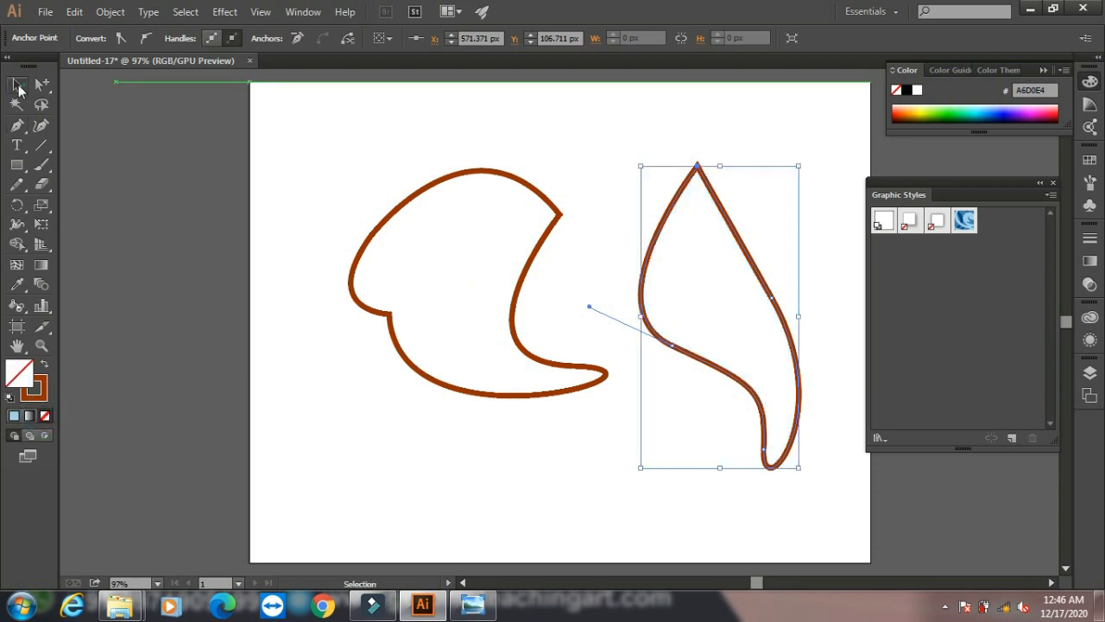
- Select both brown-outlined curved shapes and delete them from the artboard
left_click_drag(322, 128, 892, 524)
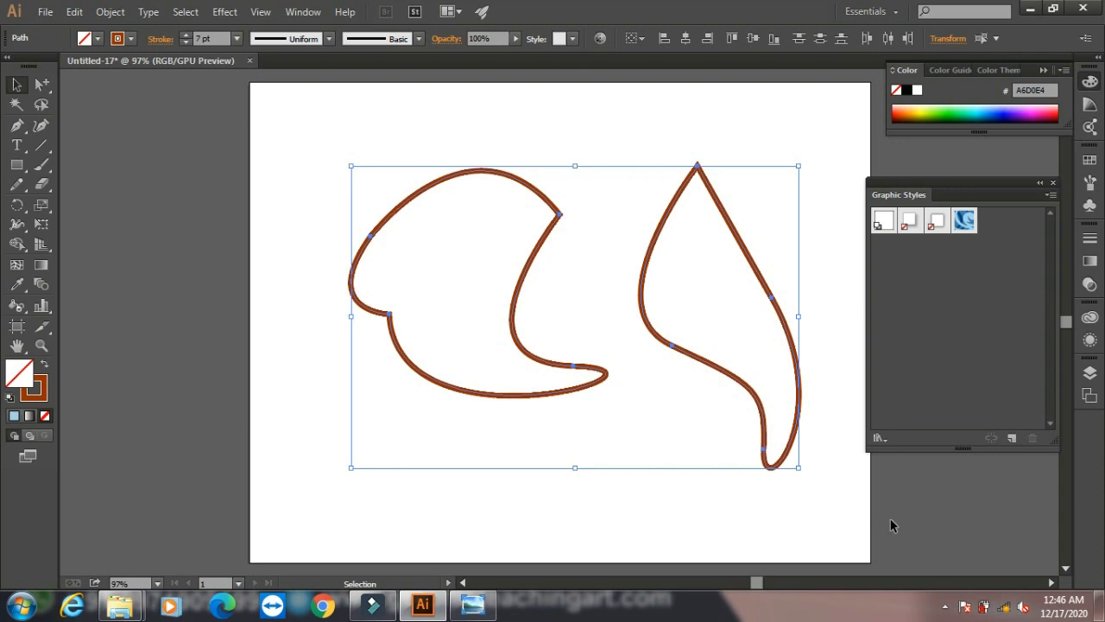
key("Delete")
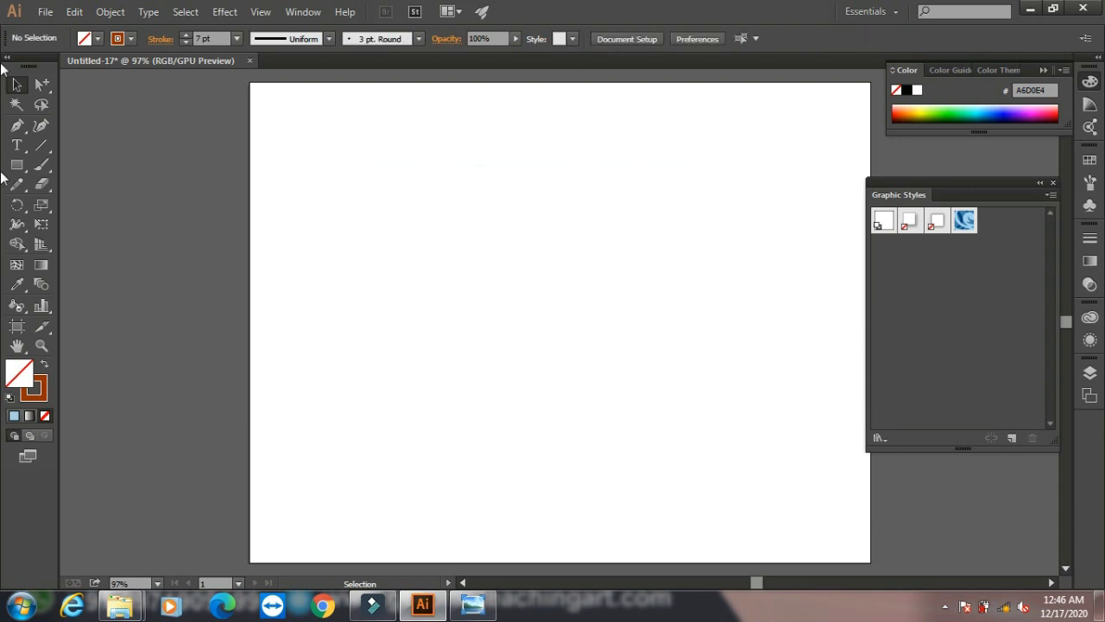
- Draw a closed rounded shape through four anchor points in the middle of the artboard with the Pen tool
left_click(16, 126)
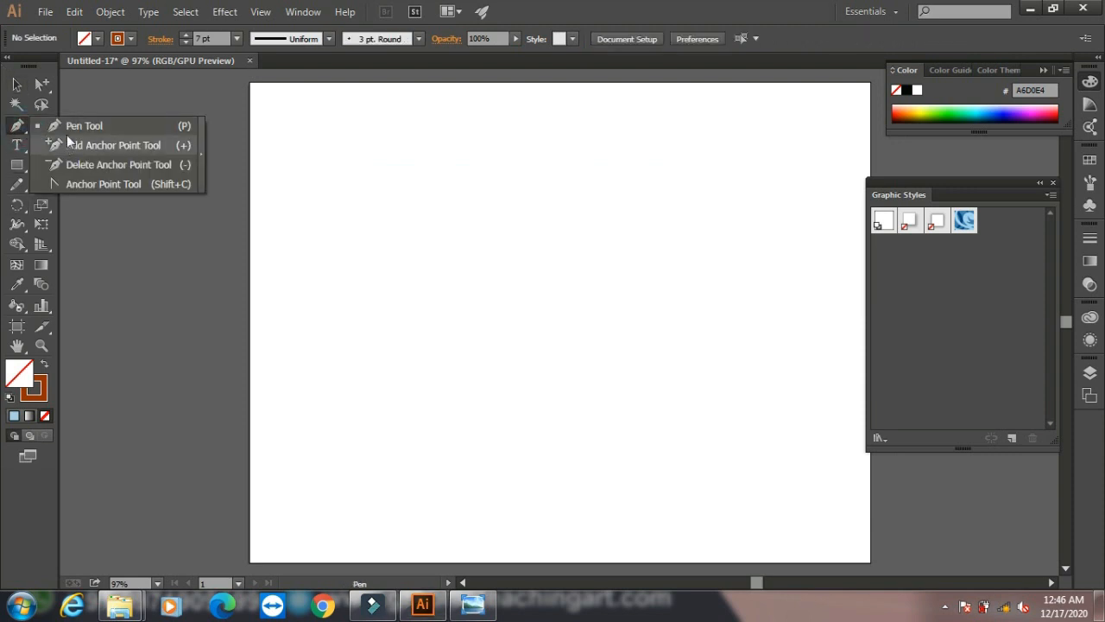
left_click(69, 126)
left_click(363, 198)
left_click_drag(377, 388, 433, 468)
left_click_drag(588, 436, 677, 426)
left_click_drag(615, 261, 691, 313)
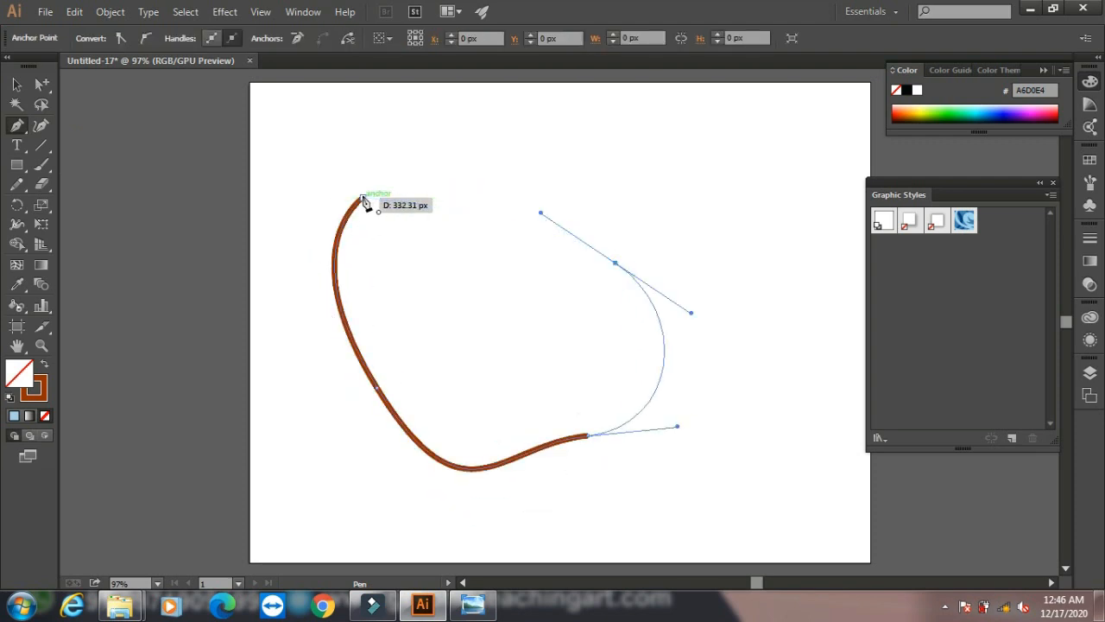
left_click_drag(363, 197, 290, 247)
- Add an anchor point midway along the shape's upper edge and delete the anchor point at its upper-left corner
left_click_drag(19, 128, 60, 143)
left_click(462, 201)
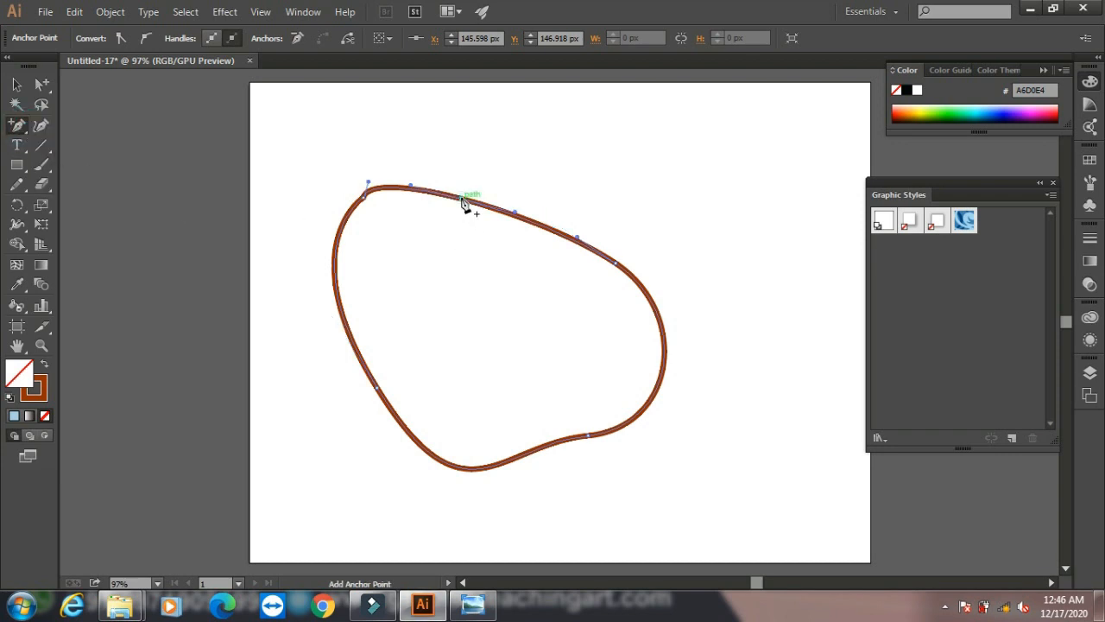
left_click_drag(20, 130, 67, 162)
left_click(361, 193)
- Pull out smooth direction handles from the upper-edge anchor with the Anchor Point tool so the edge dips inward beside it
left_click_drag(17, 126, 100, 187)
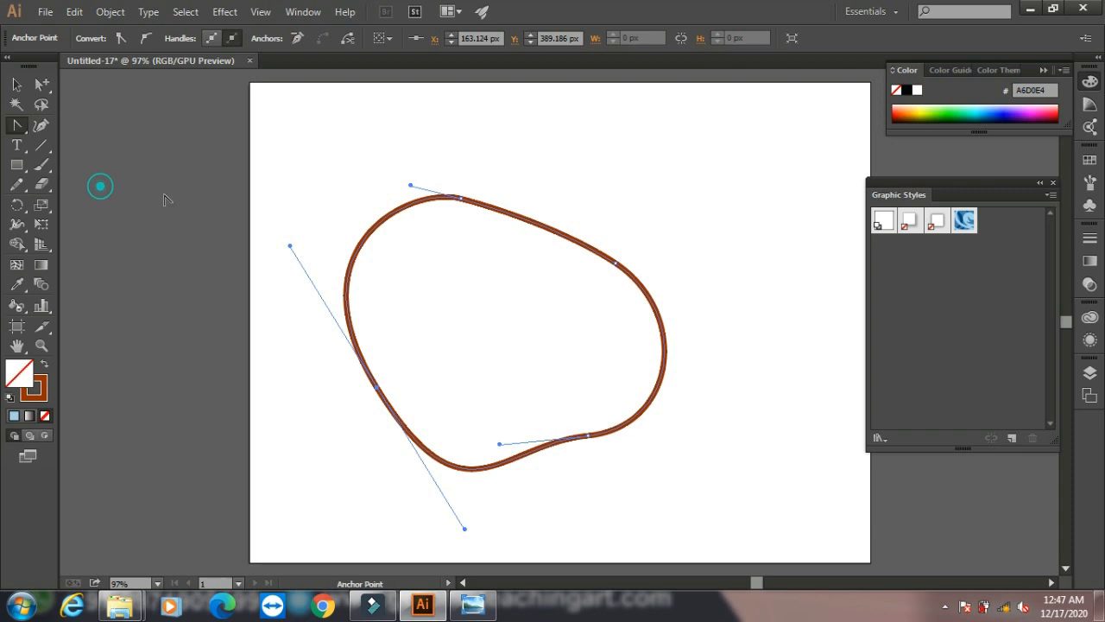
left_click_drag(461, 198, 383, 186)
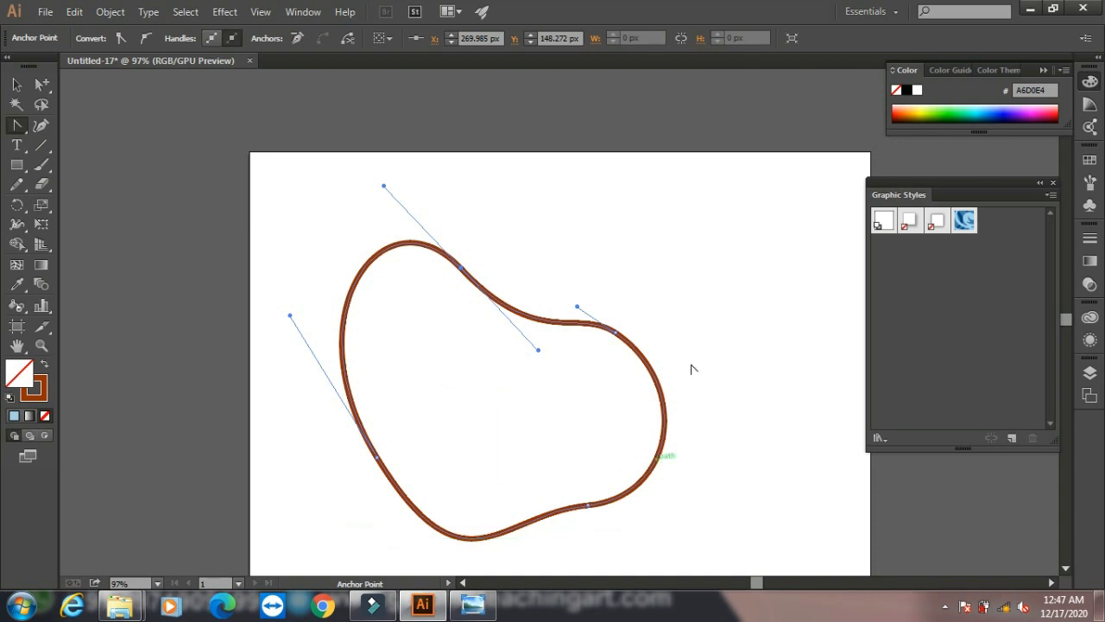
left_click(22, 86)
left_click_drag(437, 366, 376, 284)
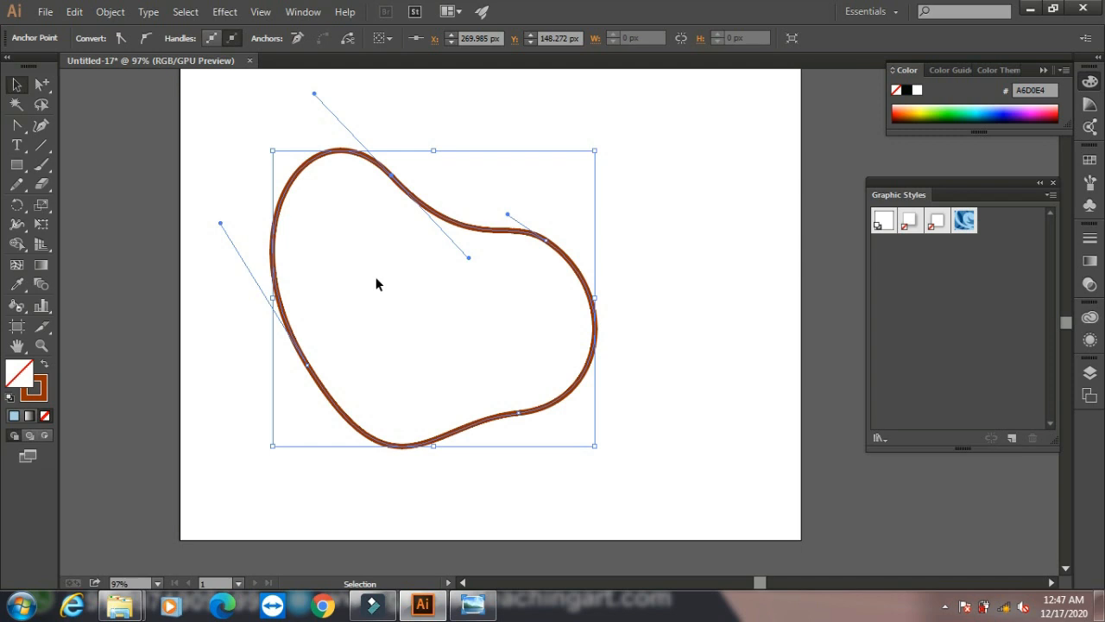
left_click(22, 84)
left_click(21, 84)
- Undo the anchor point edits and the drawing of the closed rounded shape
key("ctrl+z")
key("ctrl+z")
key("ctrl+z")
key("ctrl+z")
key("ctrl+z")
key("ctrl+z")
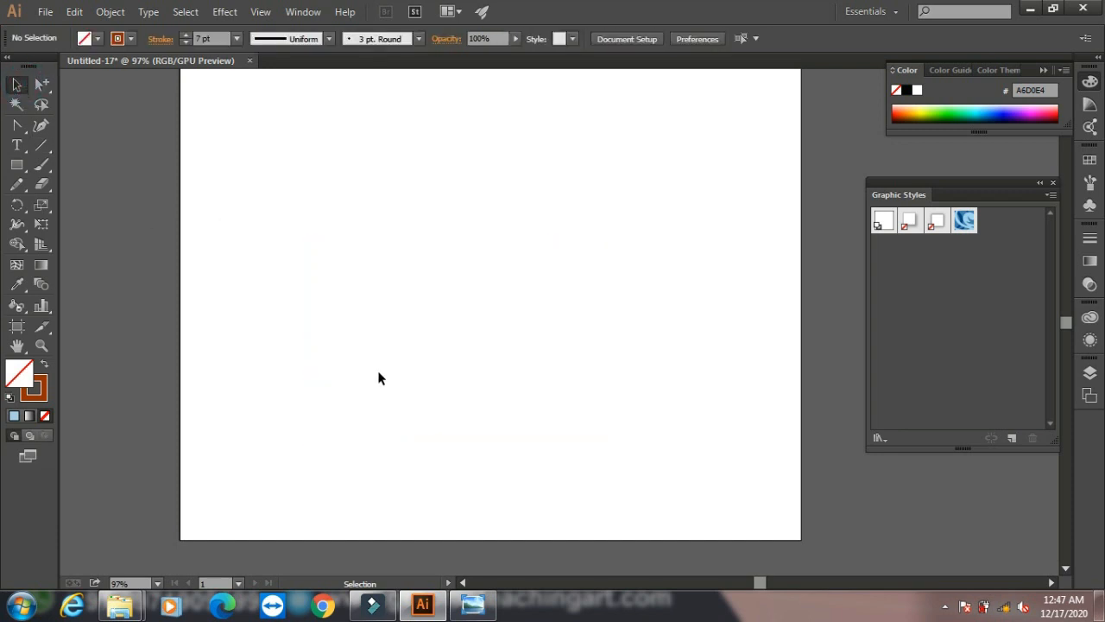
- Draw a closed whistle-shaped path with no fill or stroke using the Pen tool, and apply the brown 942F00 stroke to it
left_click(16, 127)
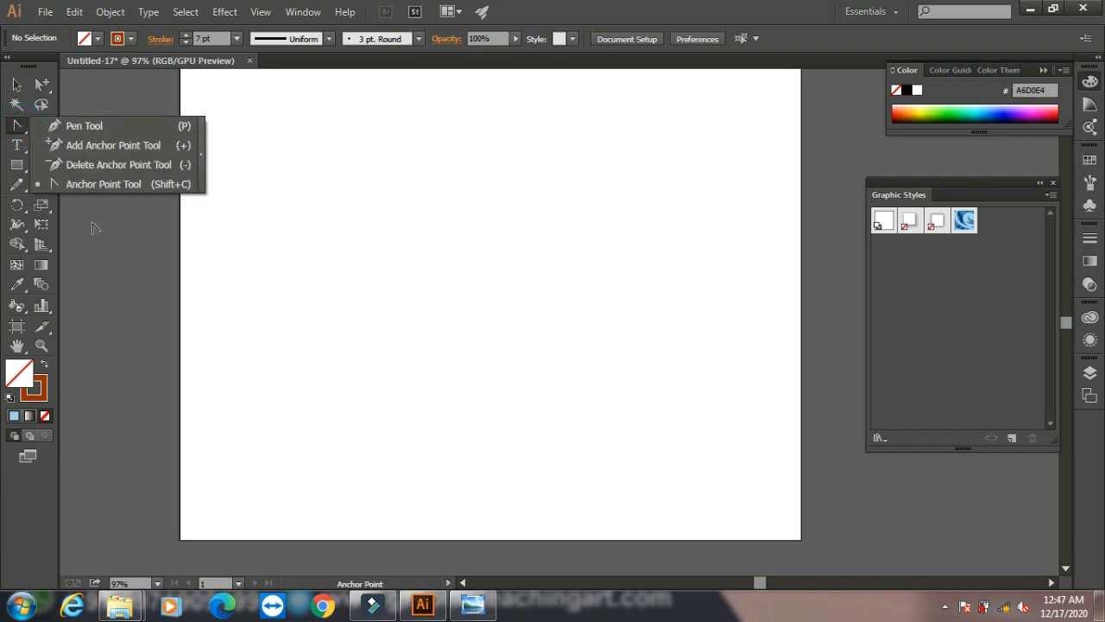
left_click(100, 127)
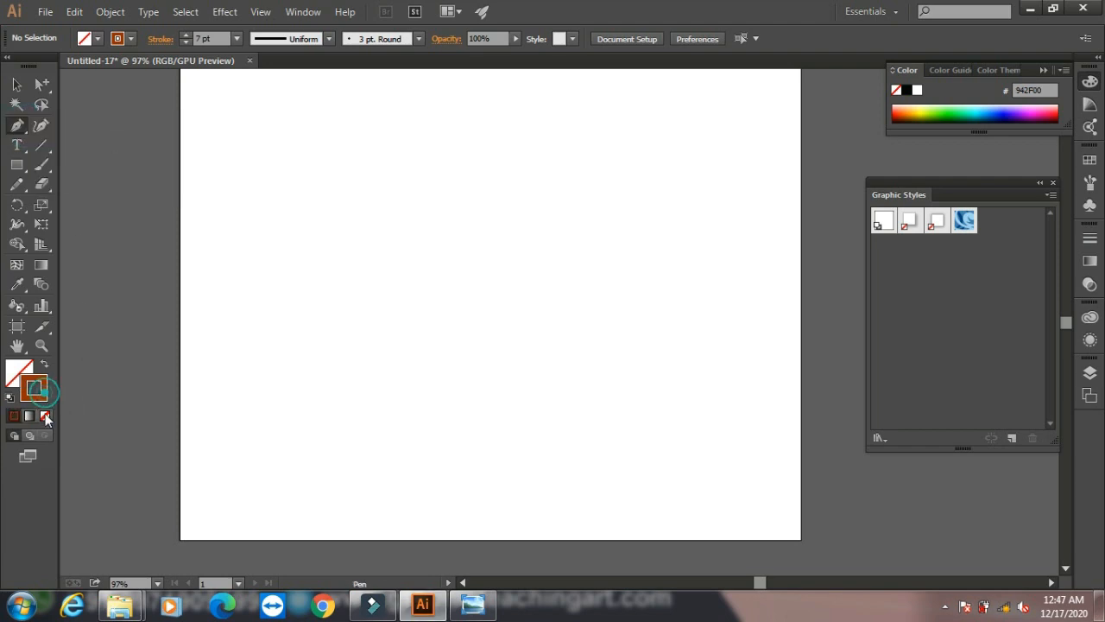
left_click(46, 416)
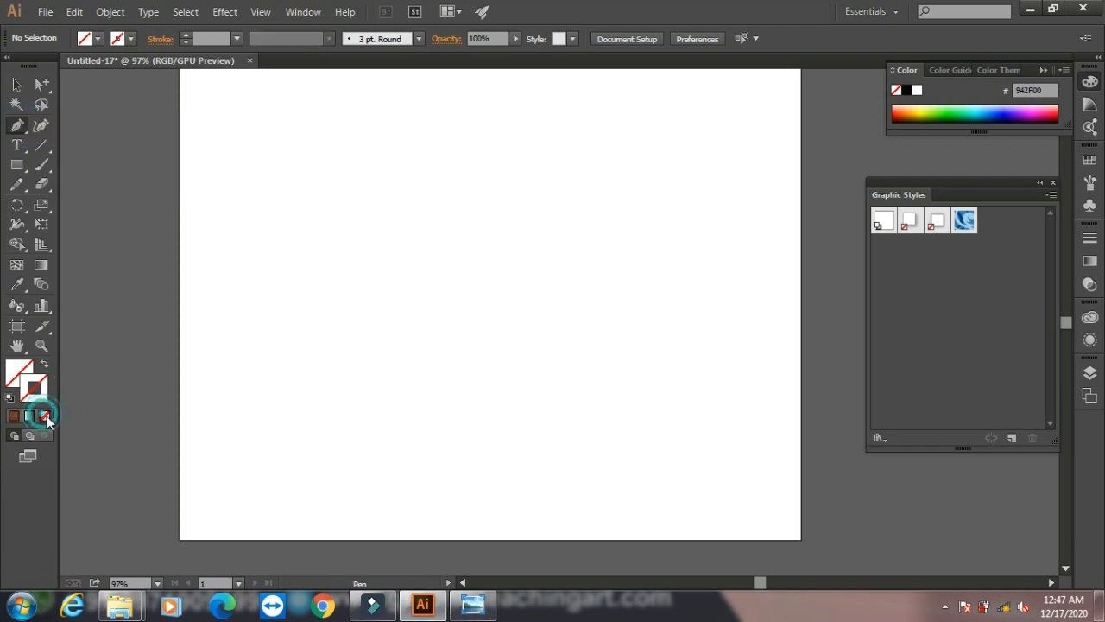
left_click(294, 217)
left_click_drag(357, 253, 423, 238)
left_click_drag(452, 296, 469, 352)
left_click_drag(613, 259, 614, 187)
left_click_drag(501, 181, 433, 197)
left_click_drag(298, 221, 299, 226)
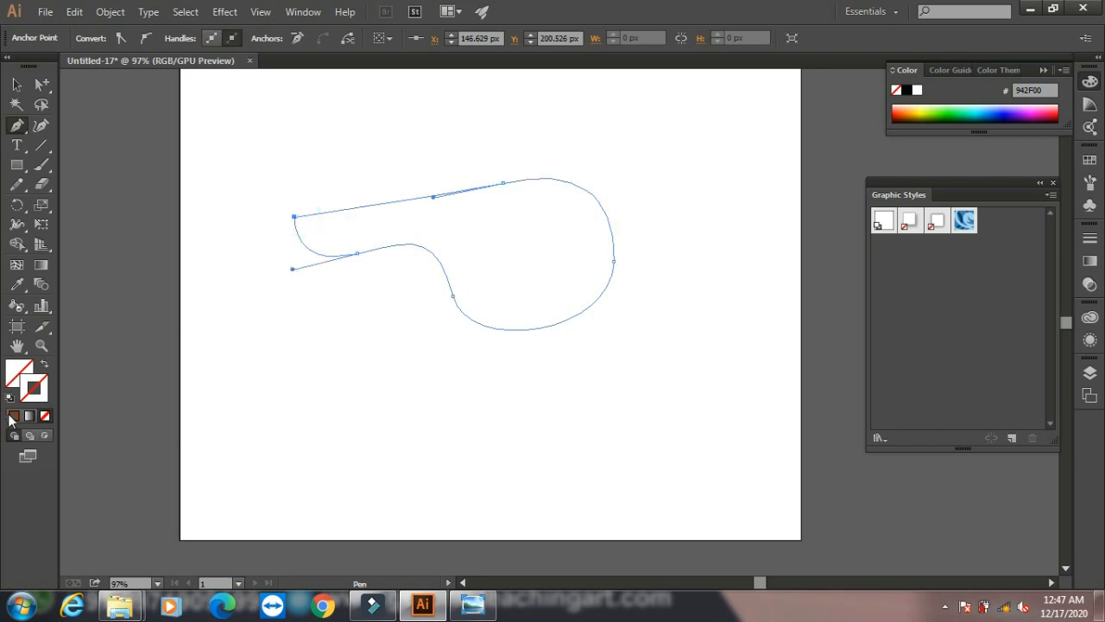
left_click(12, 417)
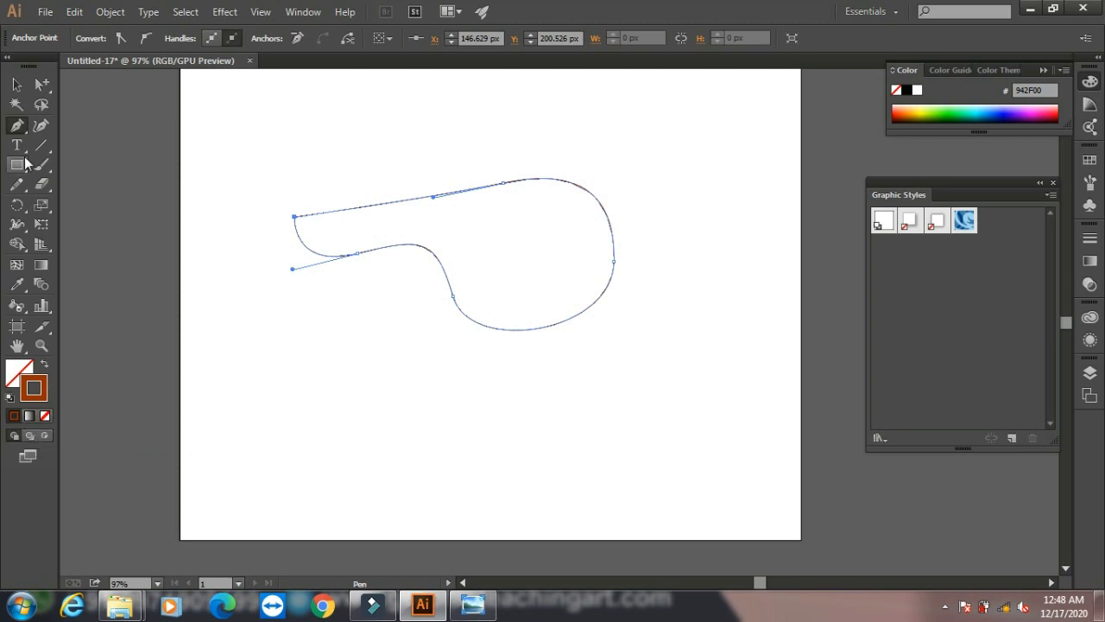
- Delete the whistle-shaped path from the artboard
left_click(16, 83)
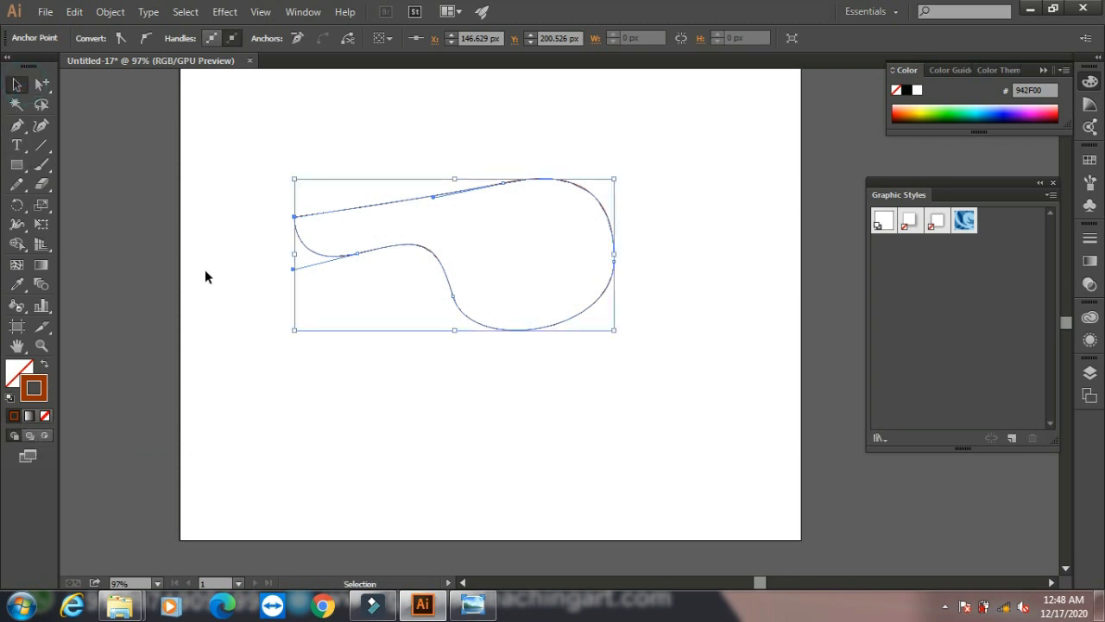
key("Delete")
key("Delete")
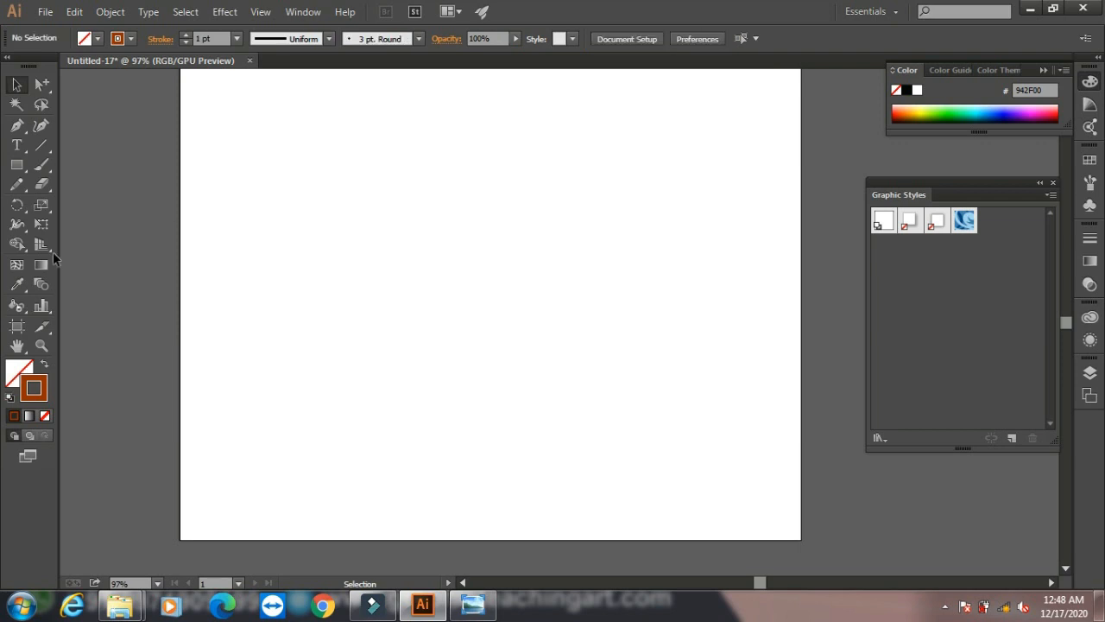
- Draw a closed, flowing shape through six points with the Curvature tool, with a deep inward bend and a lower-right tip
left_click(41, 126)
left_click(318, 187)
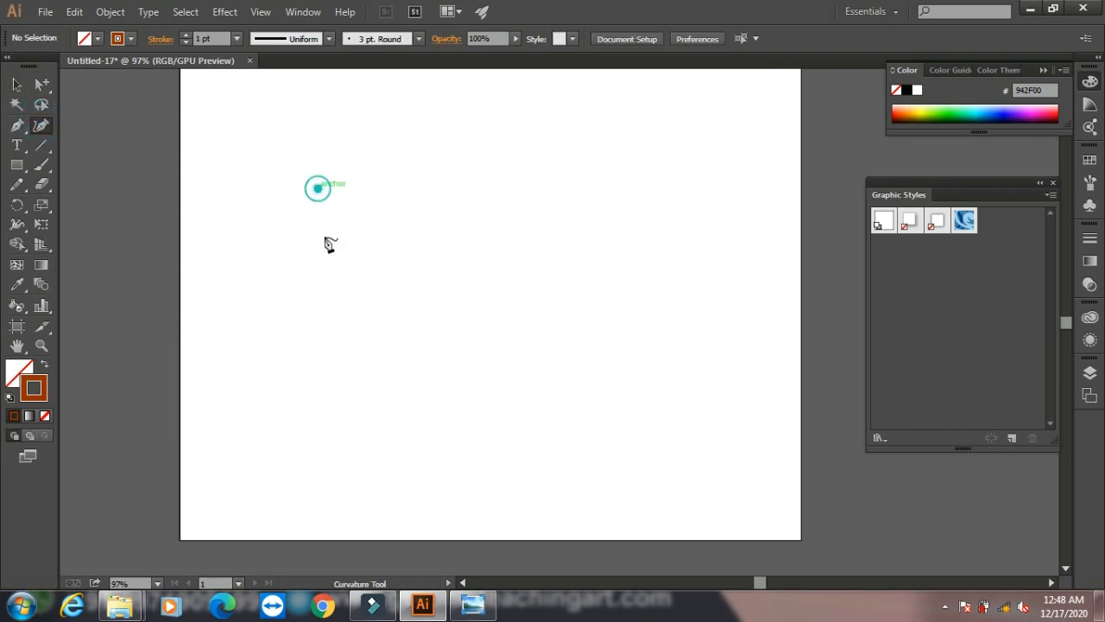
left_click(521, 301)
left_click(384, 412)
left_click(609, 486)
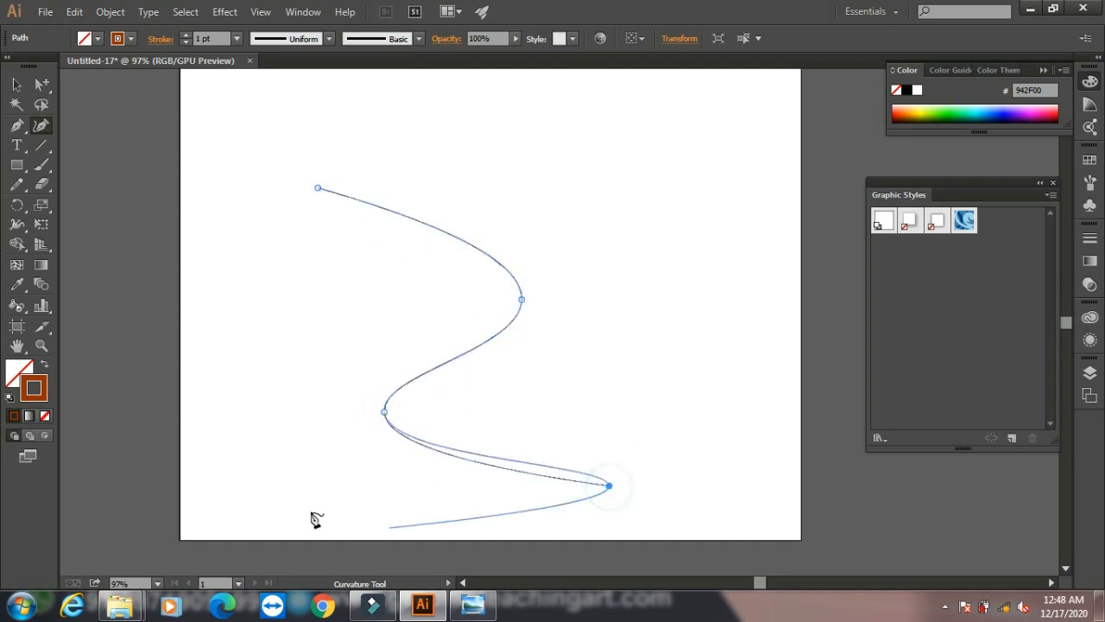
left_click(322, 484)
left_click(292, 291)
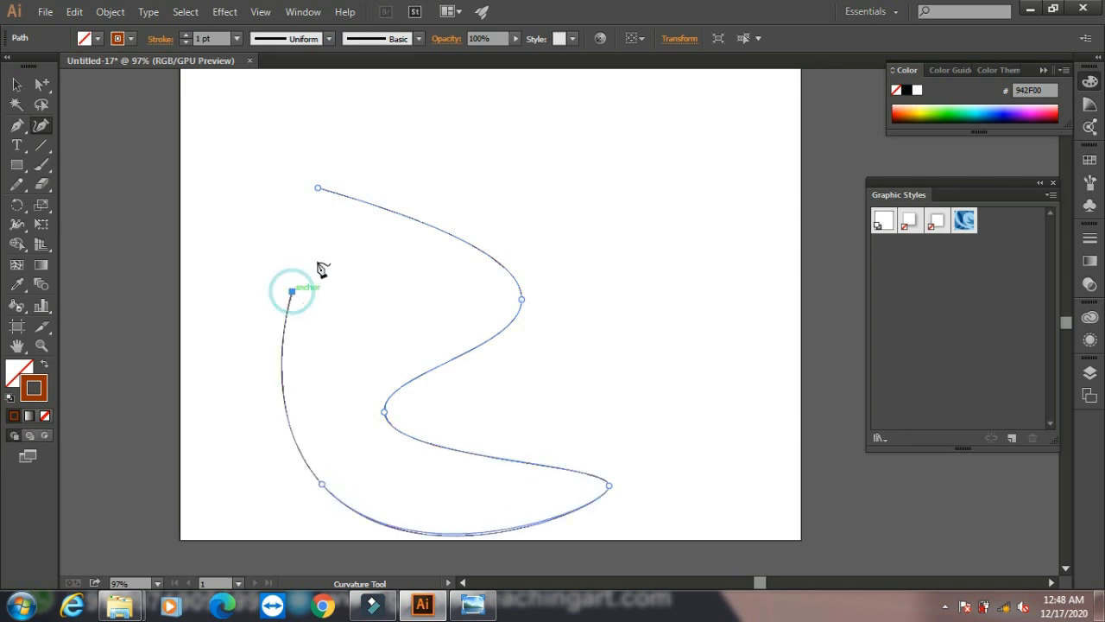
left_click(317, 188)
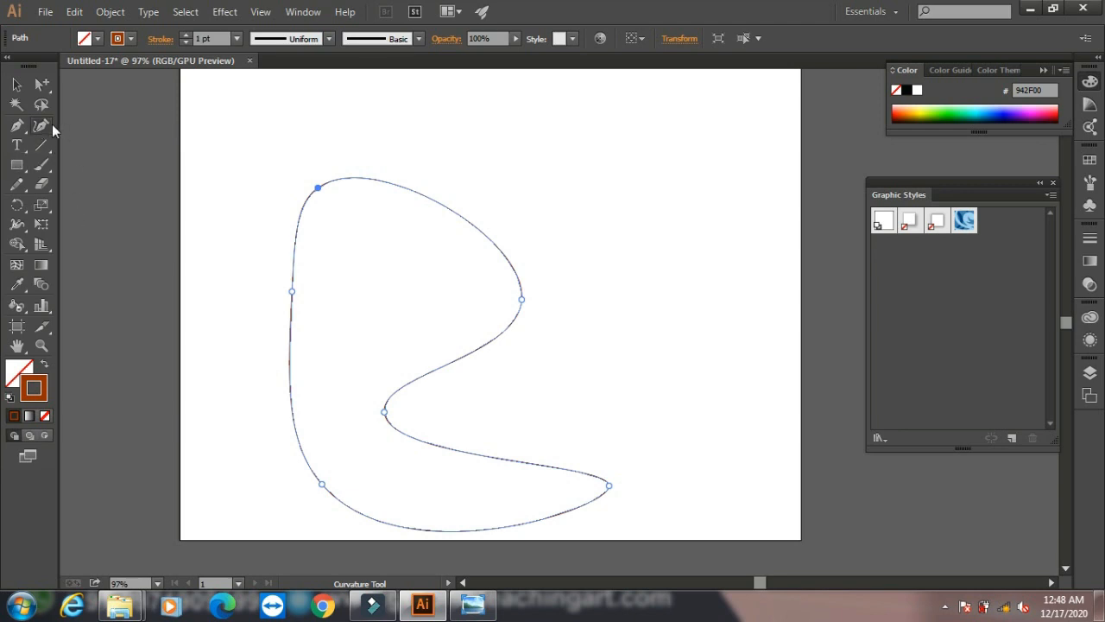
left_click(16, 84)
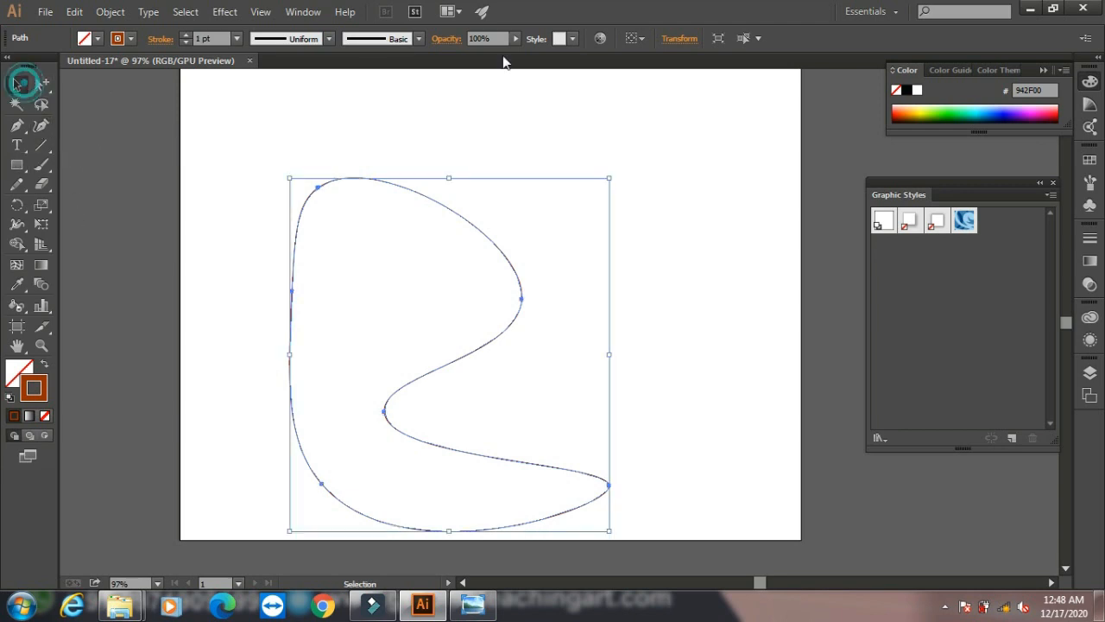